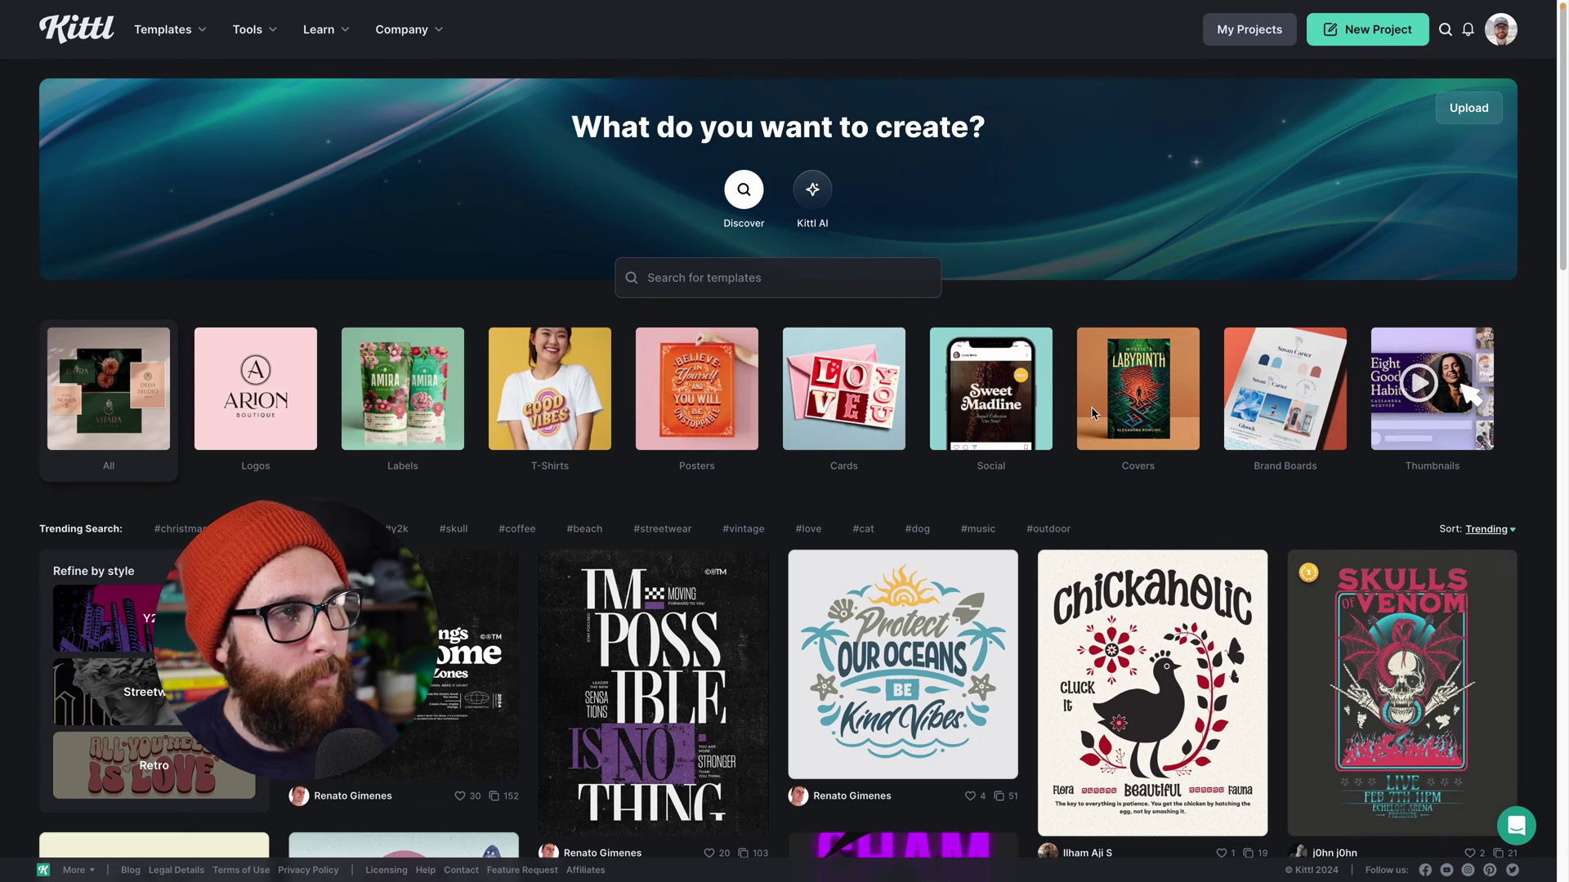
Step: Scroll the Kittl home page and open the Feature Request board from the footer
scroll(1381, 493, "down", 2)
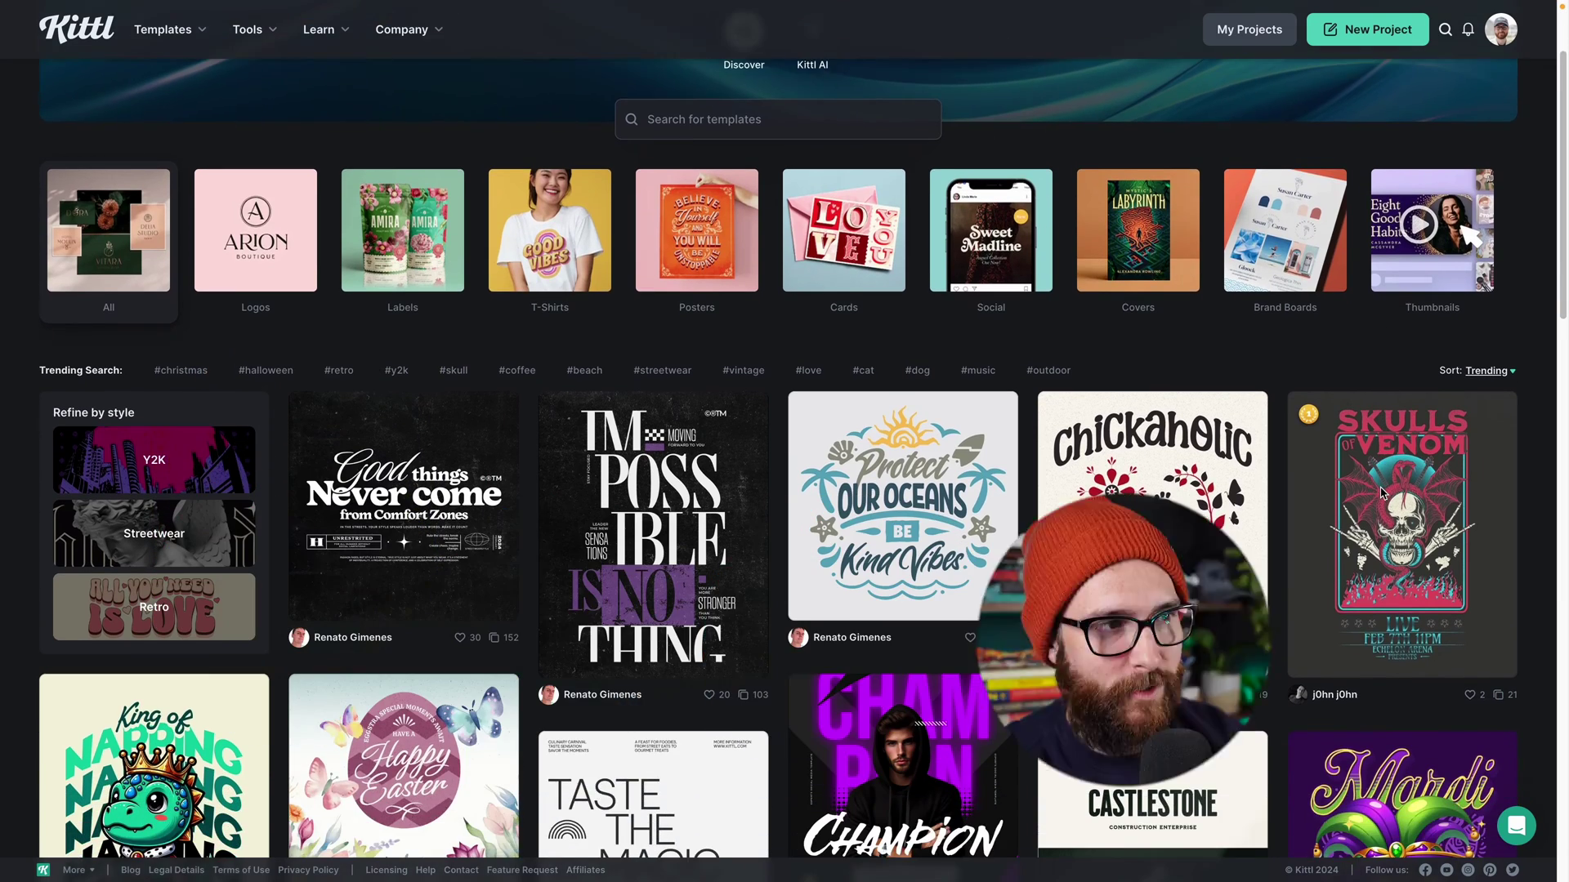
scroll(1381, 493, "down", 3)
scroll(1381, 493, "up", 5)
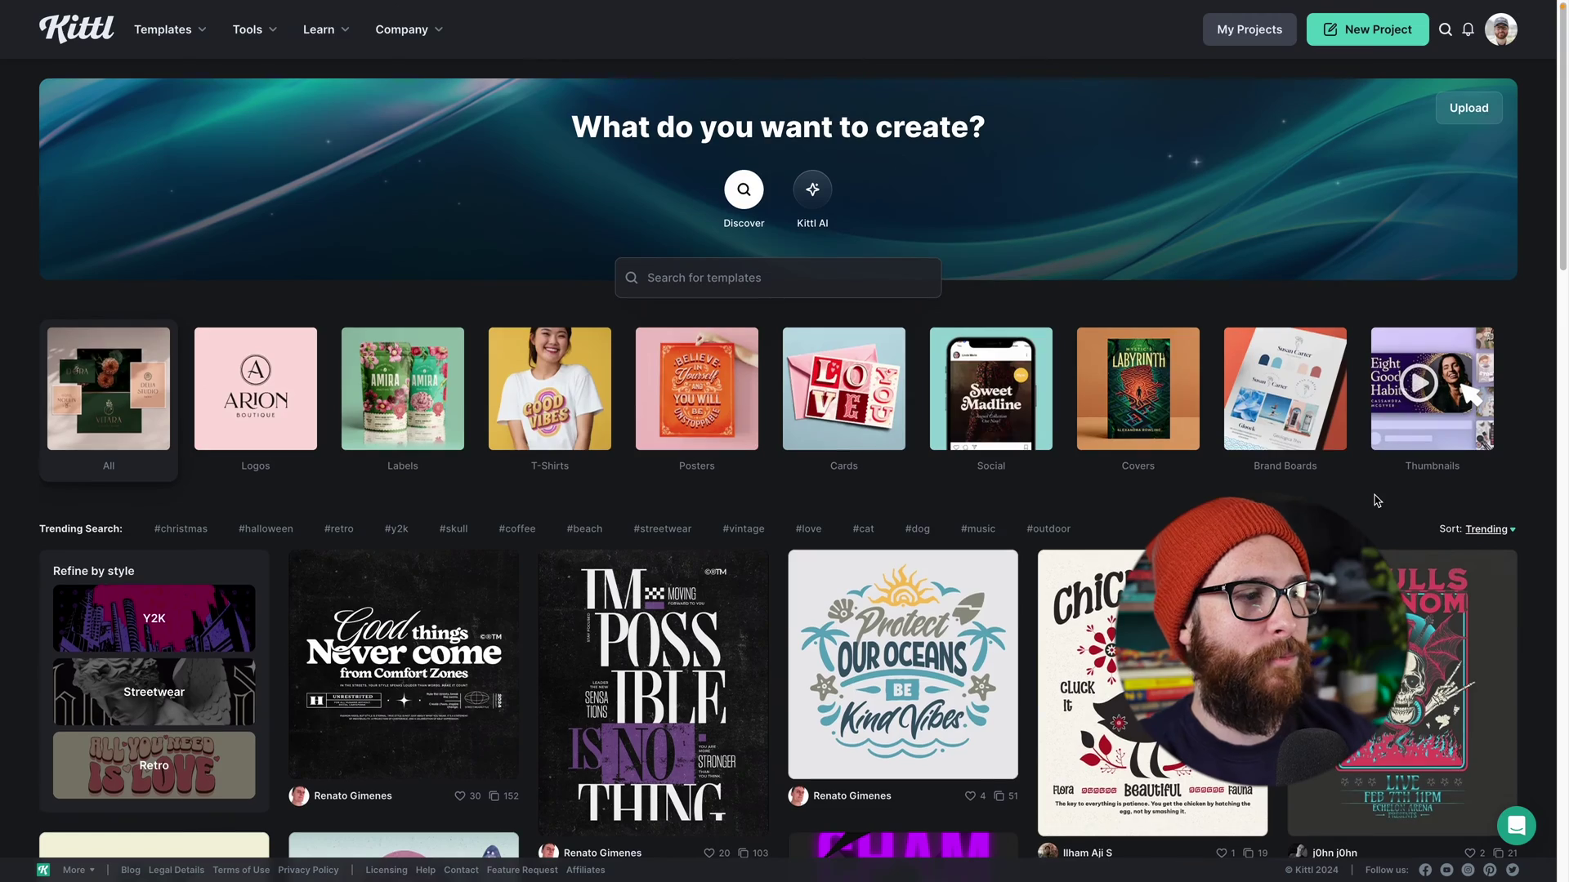
left_click(519, 871)
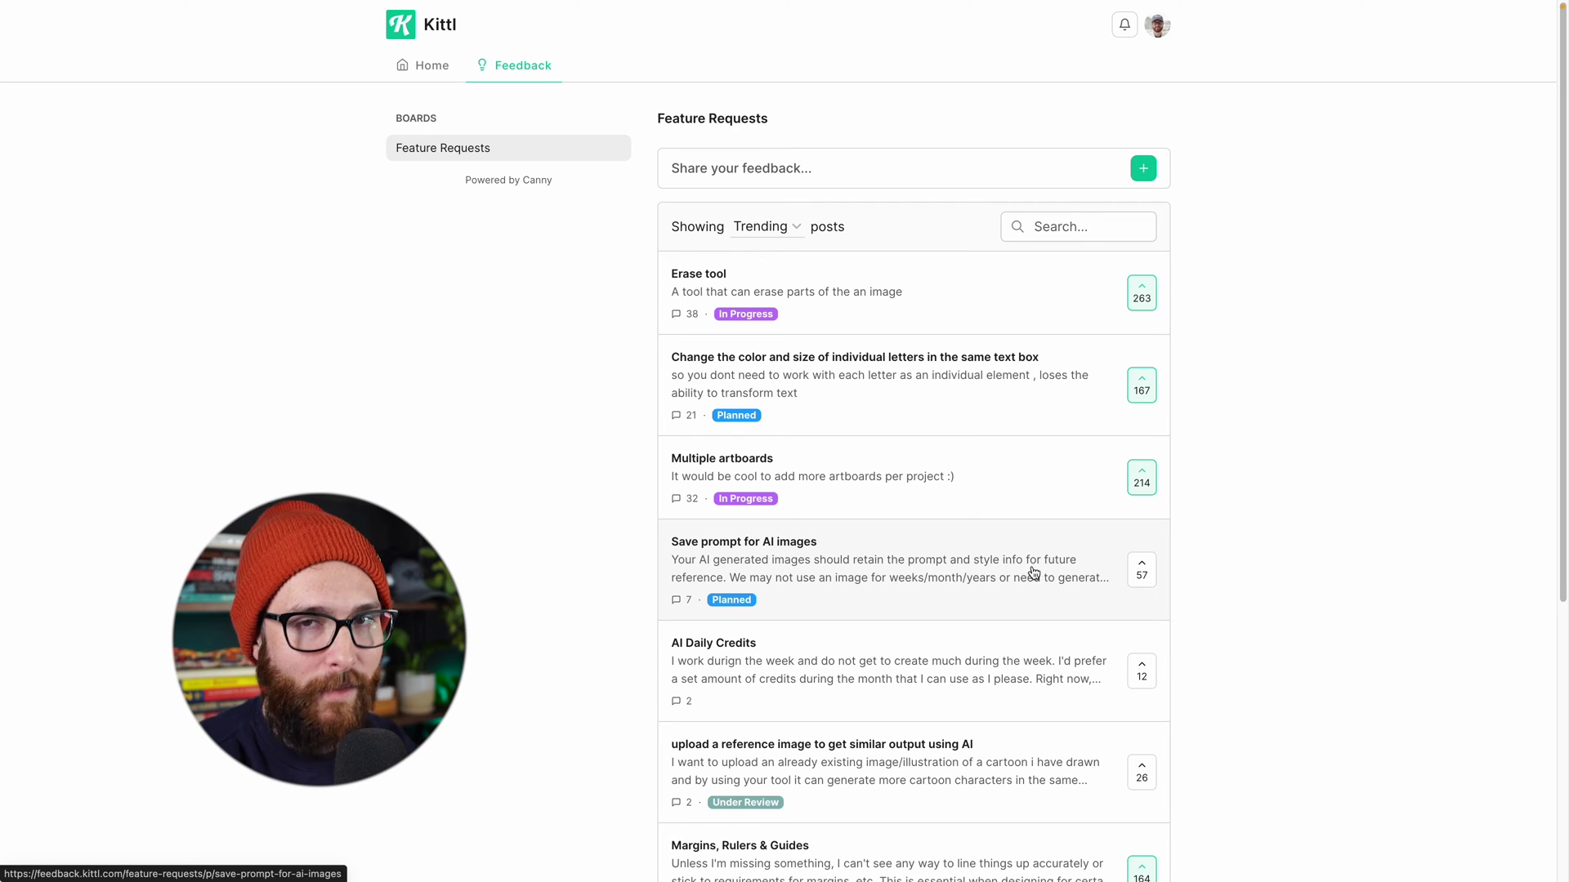
Step: Upvote 'Save prompt for AI images', raising it from 57 to 58 votes
left_click(1144, 570)
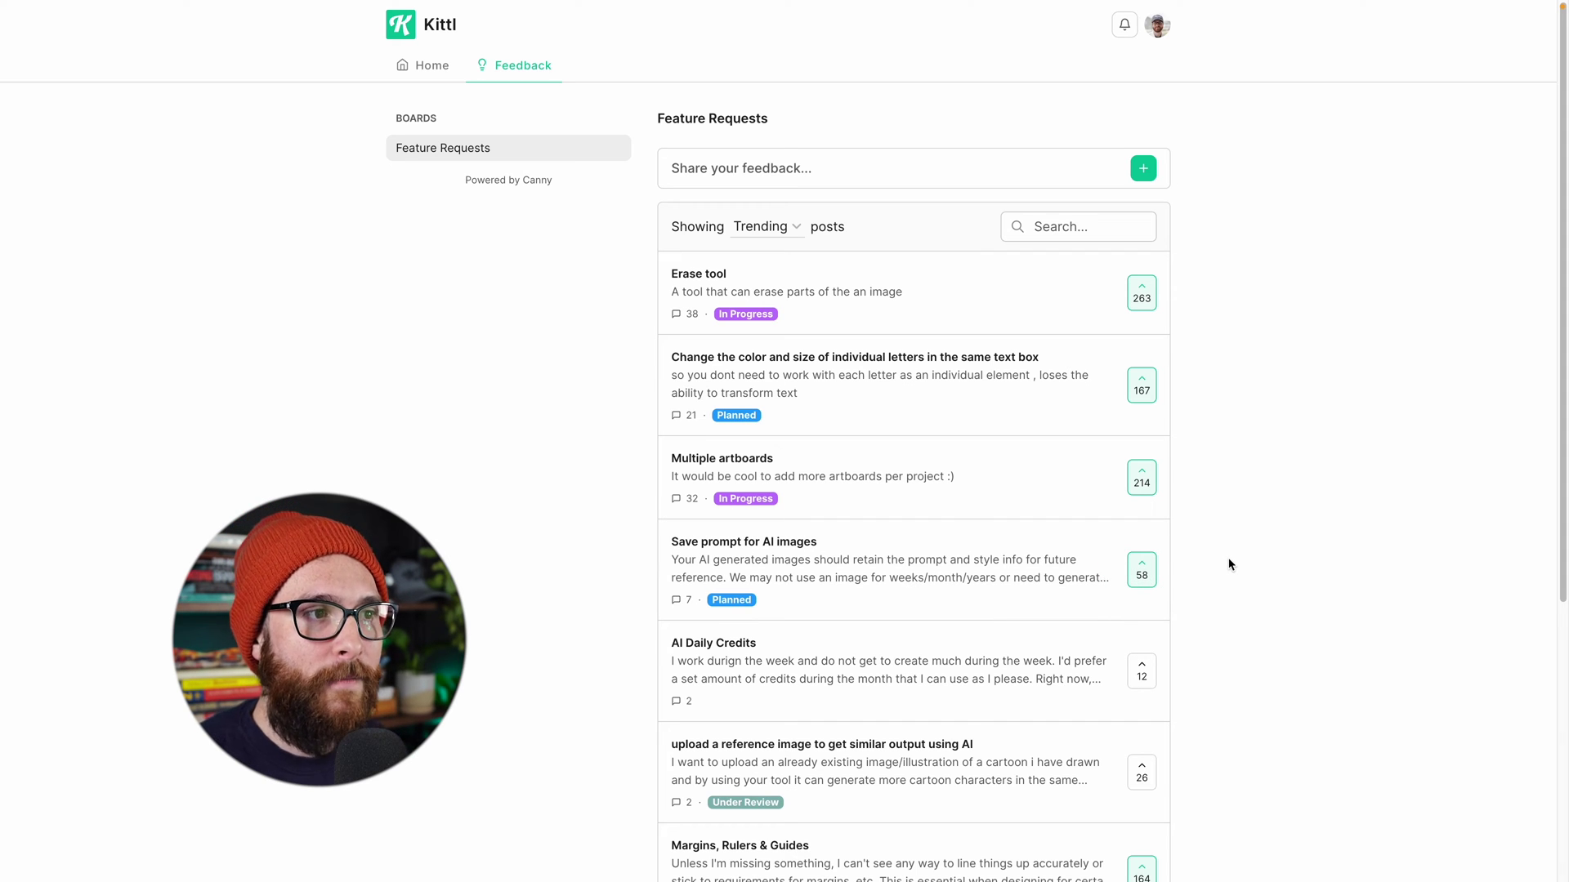
Step: Re-sort the feature request posts from Trending to Top, then to New
left_click(775, 226)
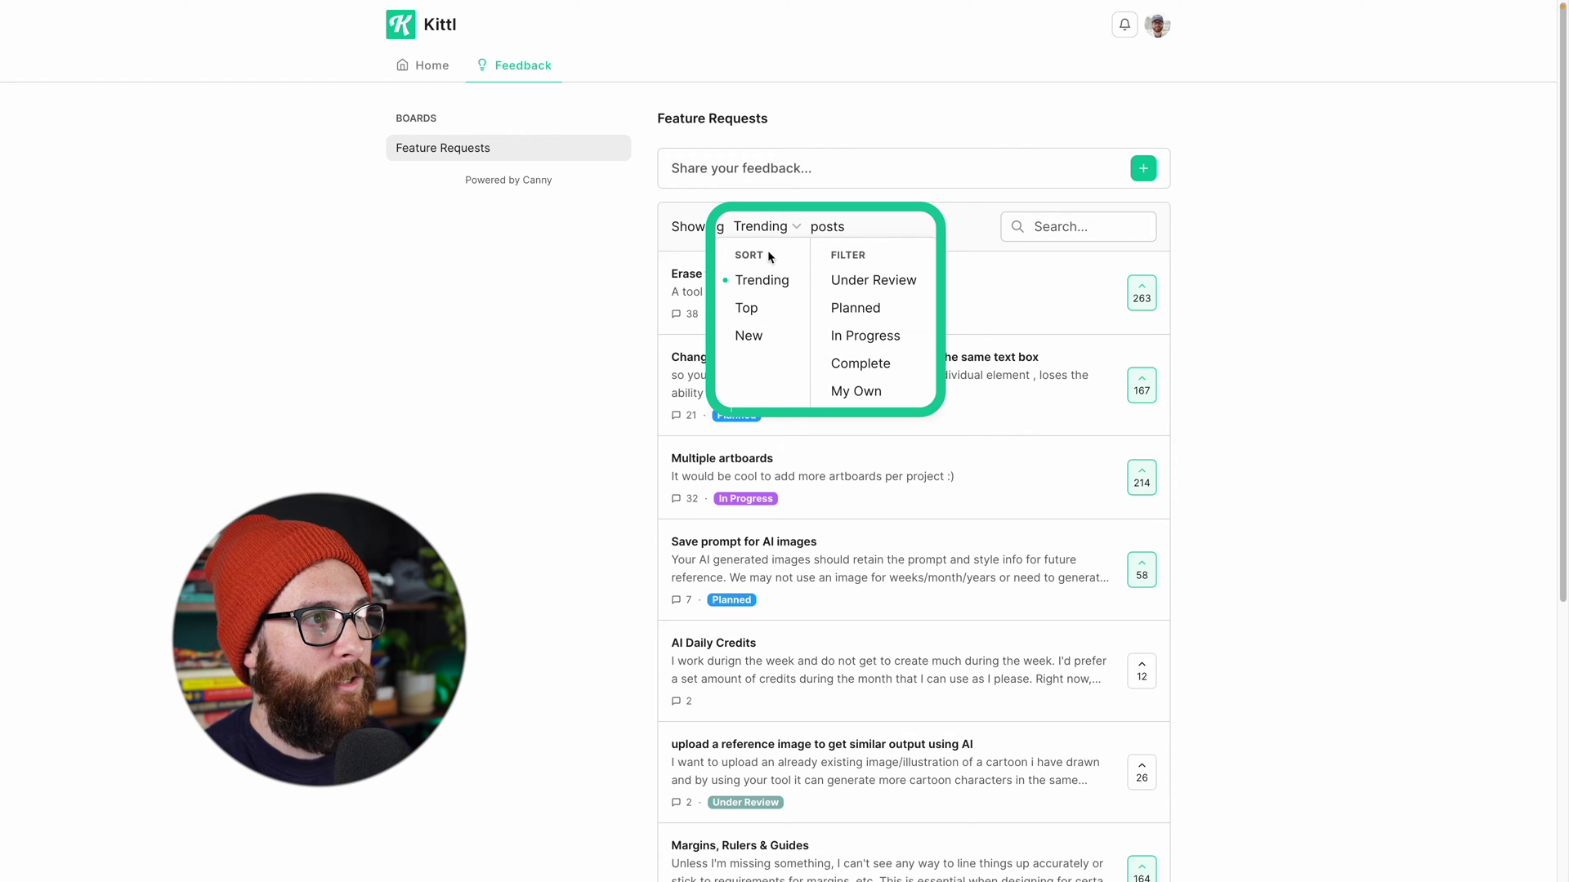
left_click(746, 308)
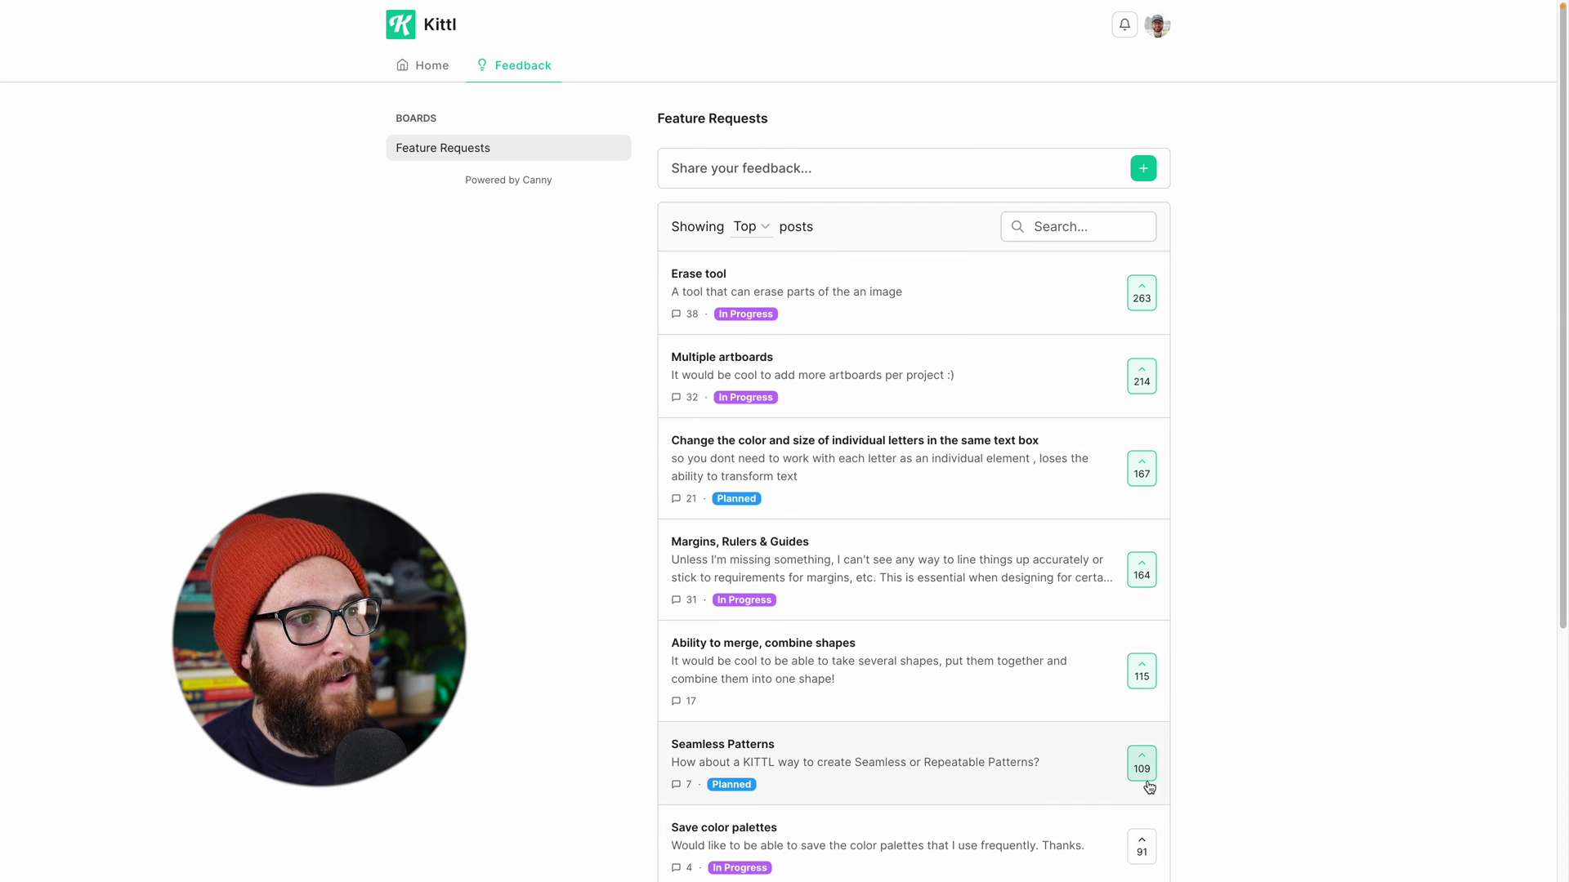
left_click(747, 230)
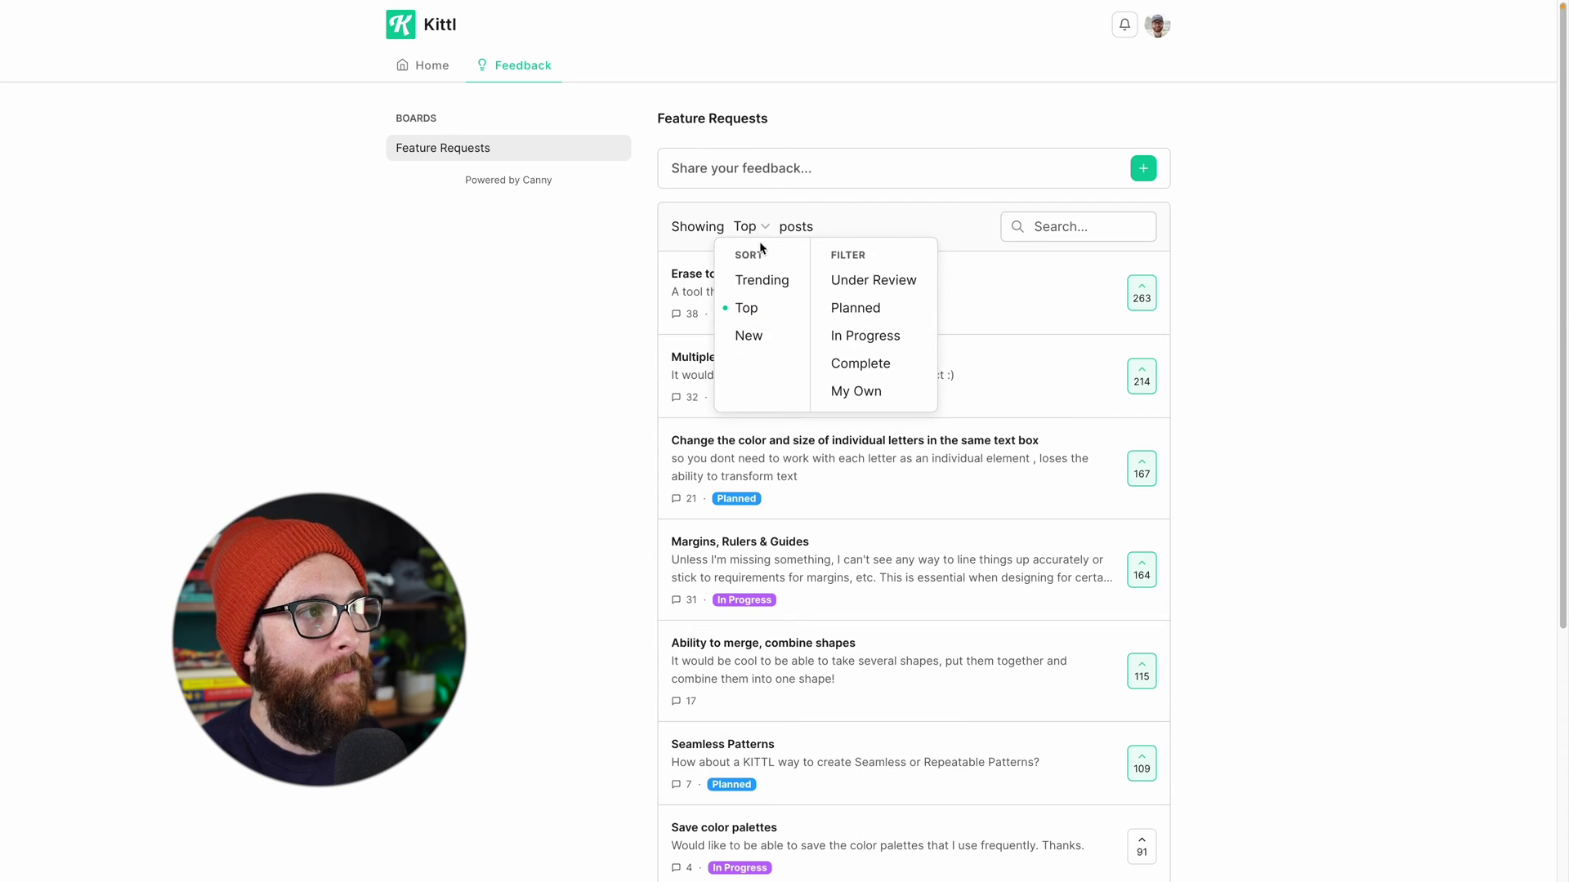
left_click(763, 343)
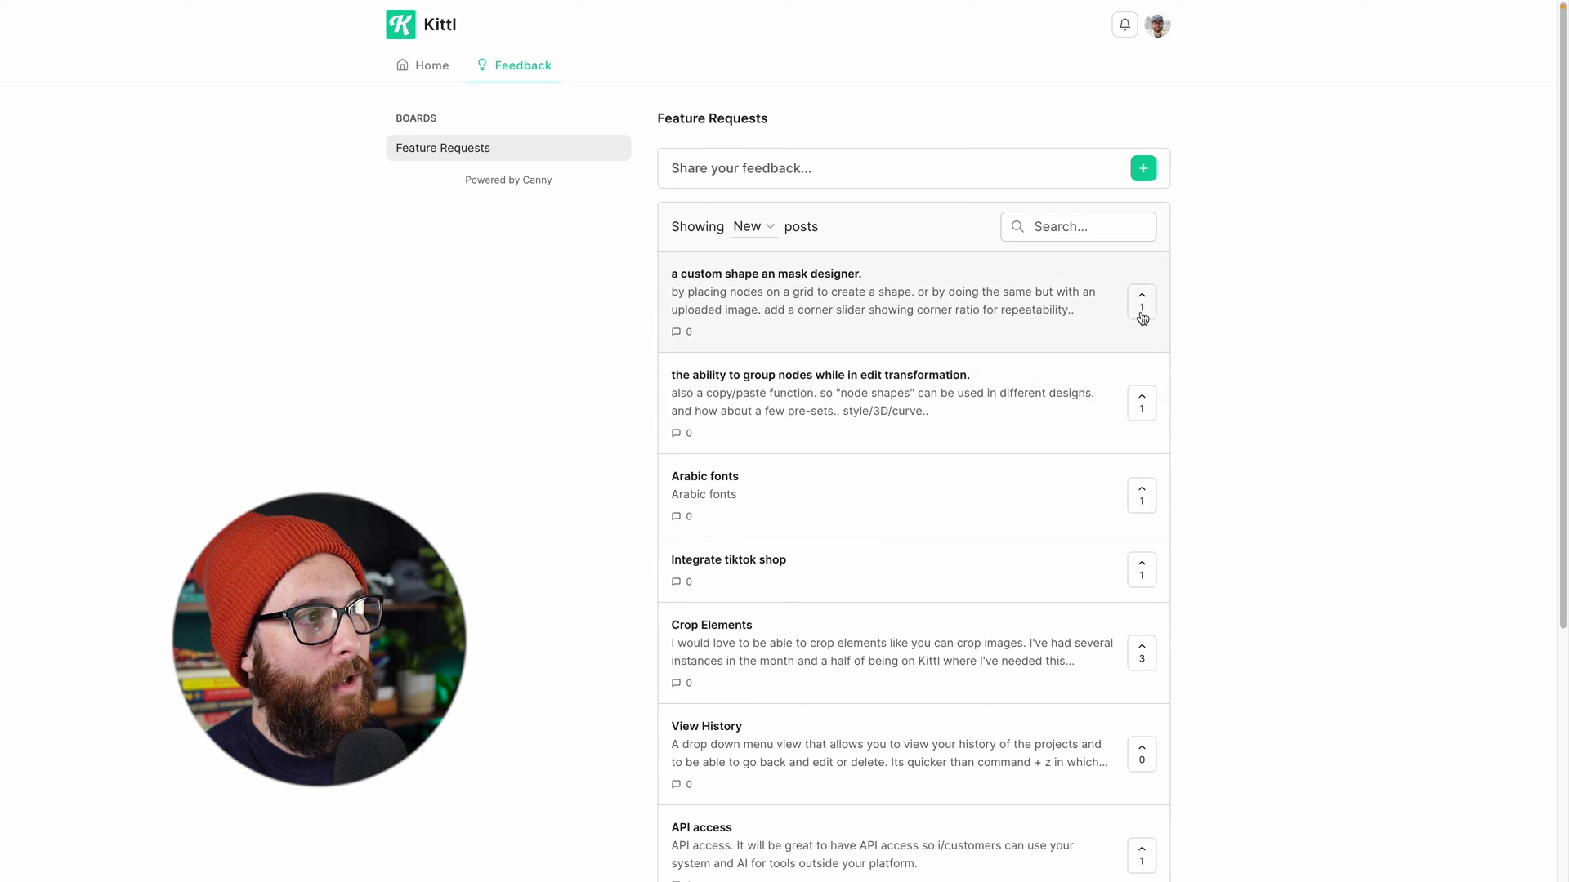
scroll(1180, 666, "down", 2)
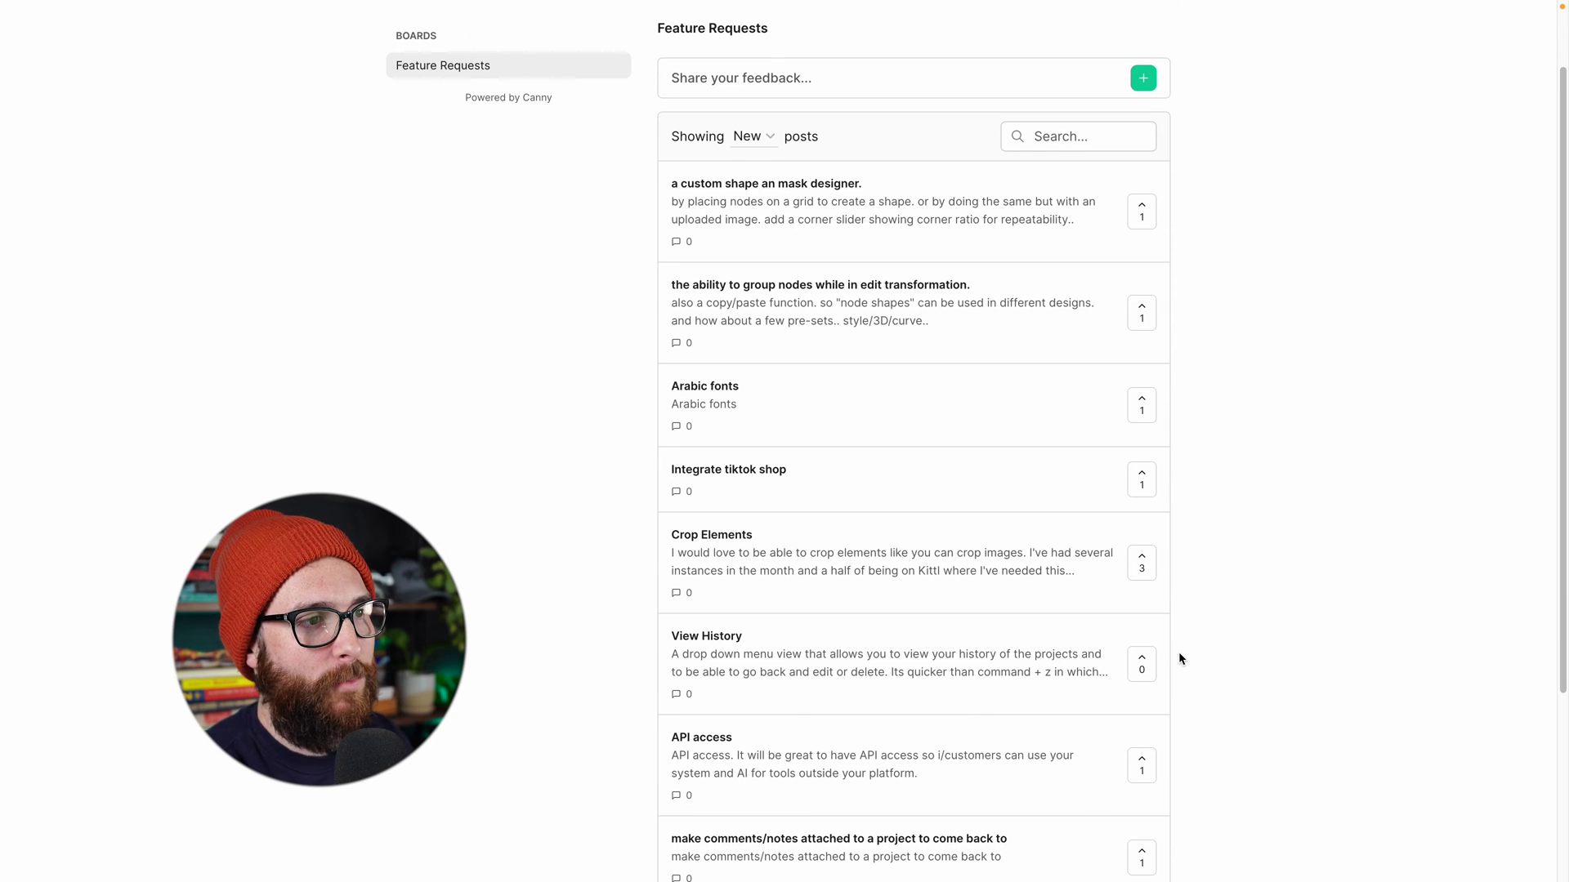
scroll(1173, 629, "up", 2)
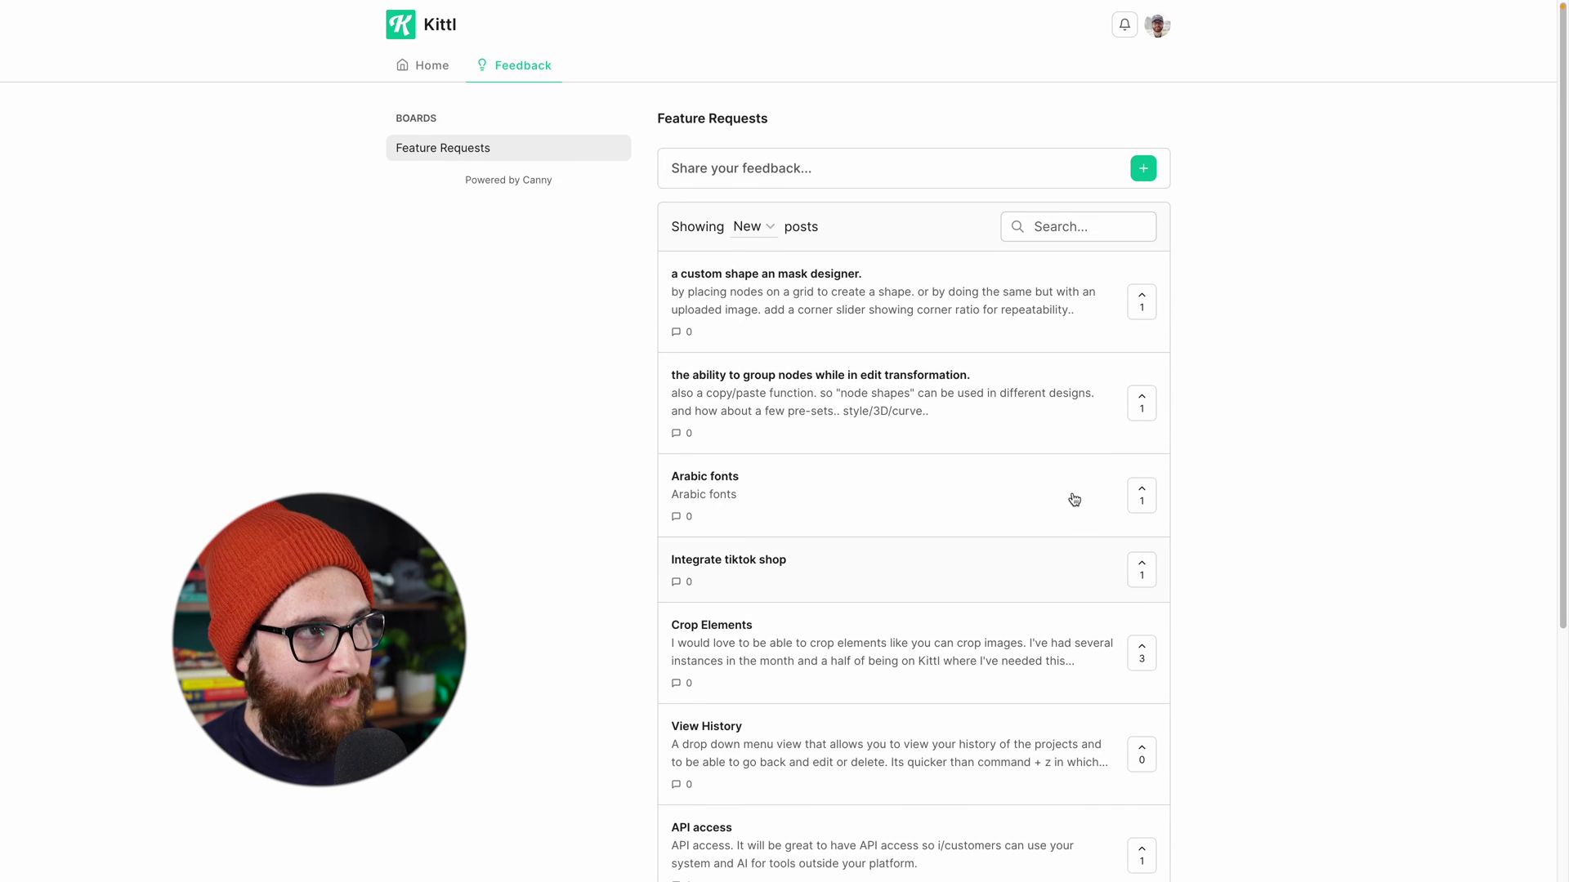
Step: Search the board for 'font' and upvote 'Add Brand Colors and fonts' to 51
left_click(1069, 231)
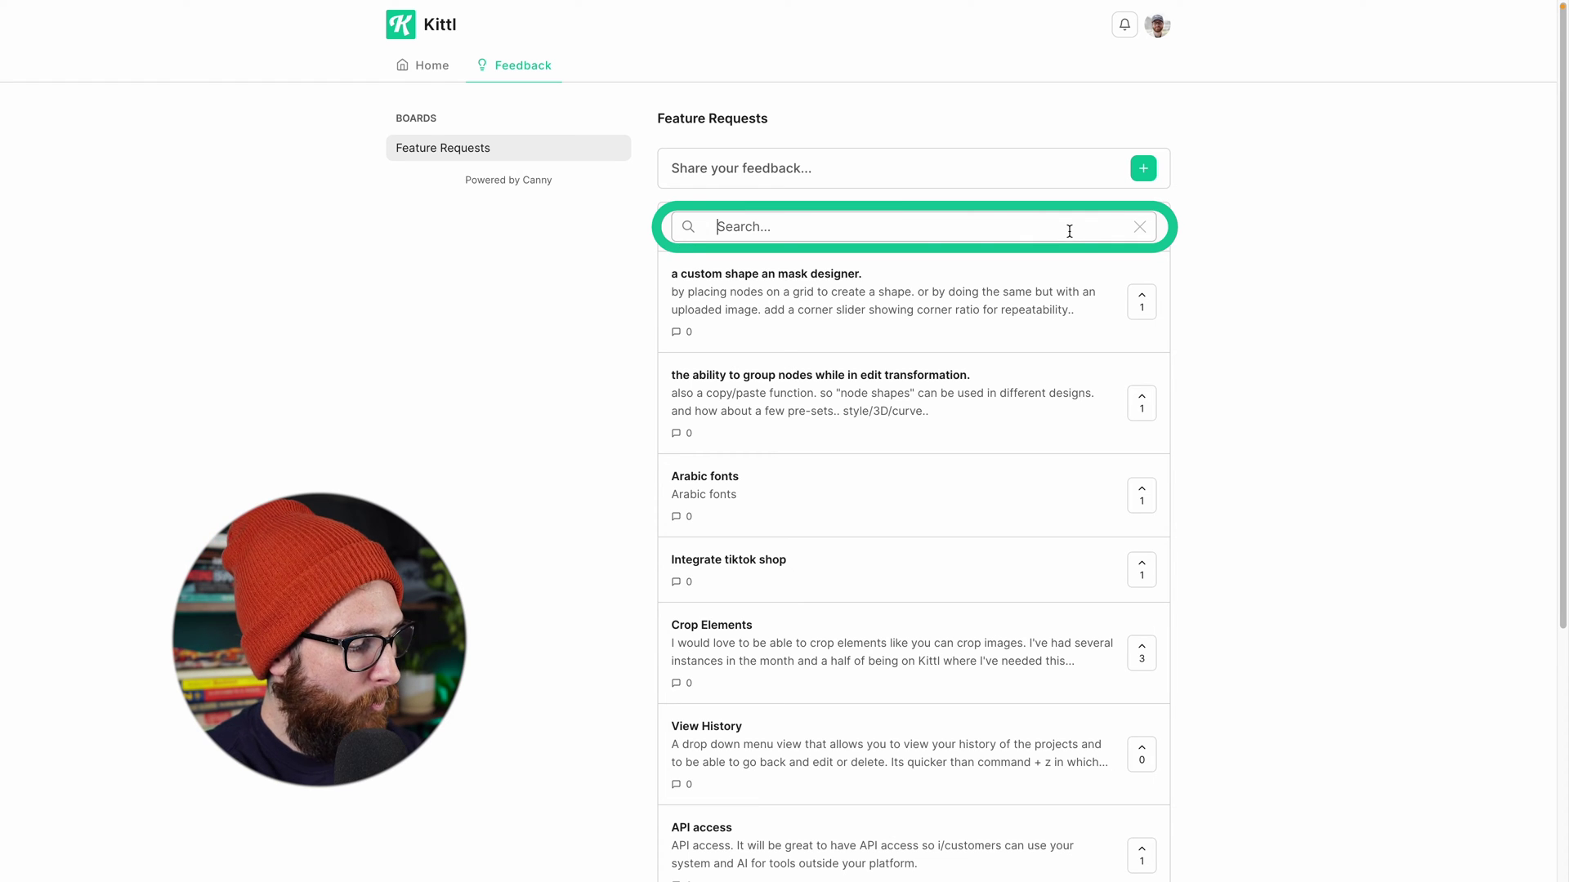
type("fonts")
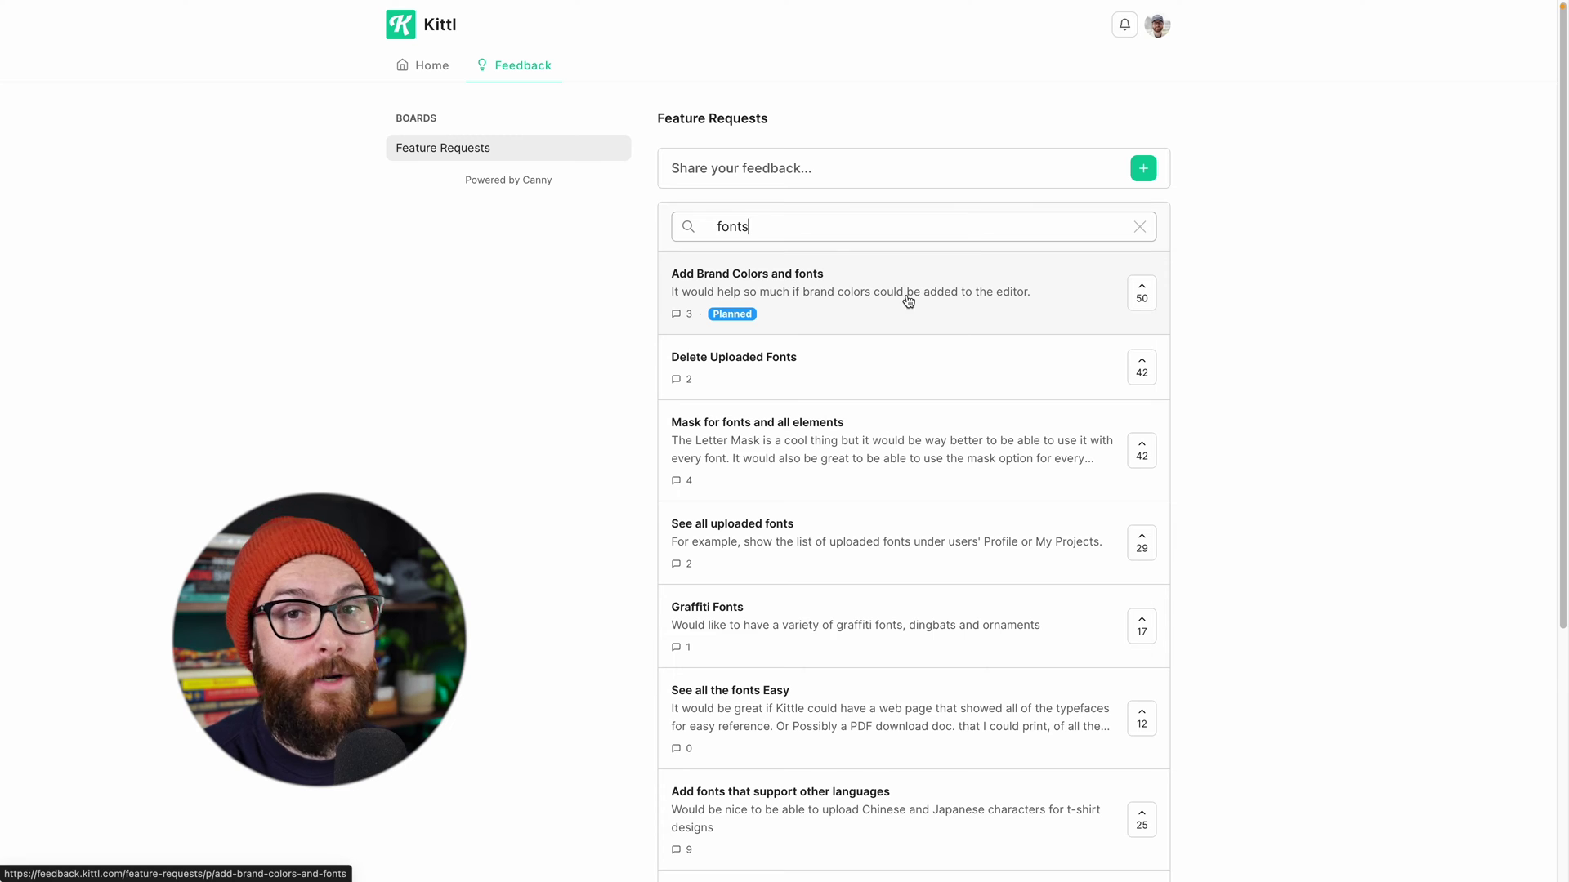
left_click(1143, 293)
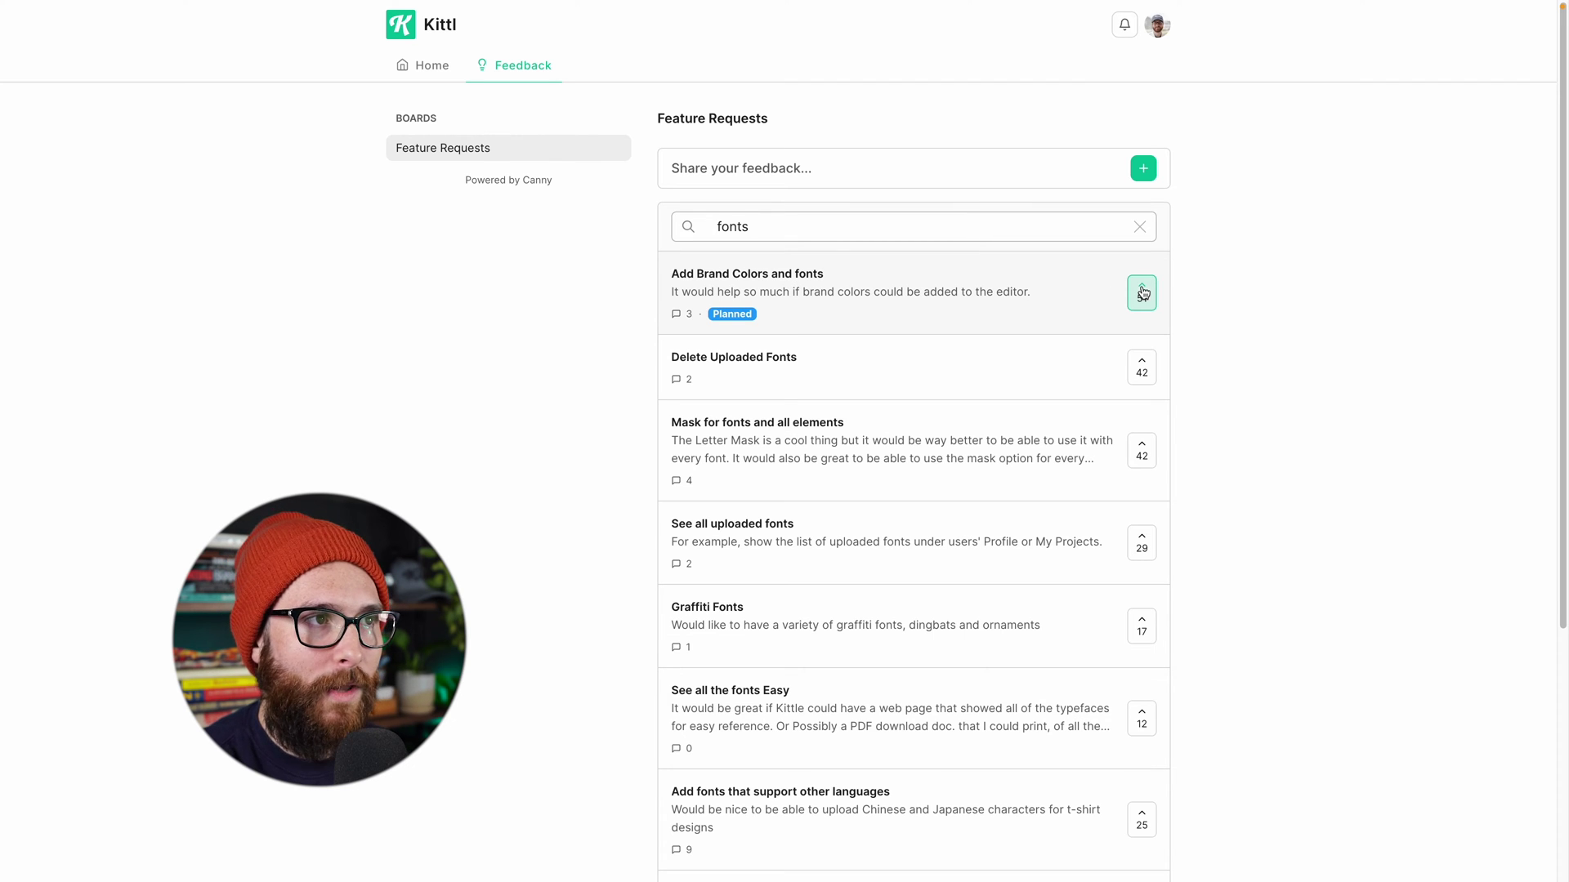
Step: Scroll through the font search results and start a new feature request post
scroll(1135, 463, "down", 2)
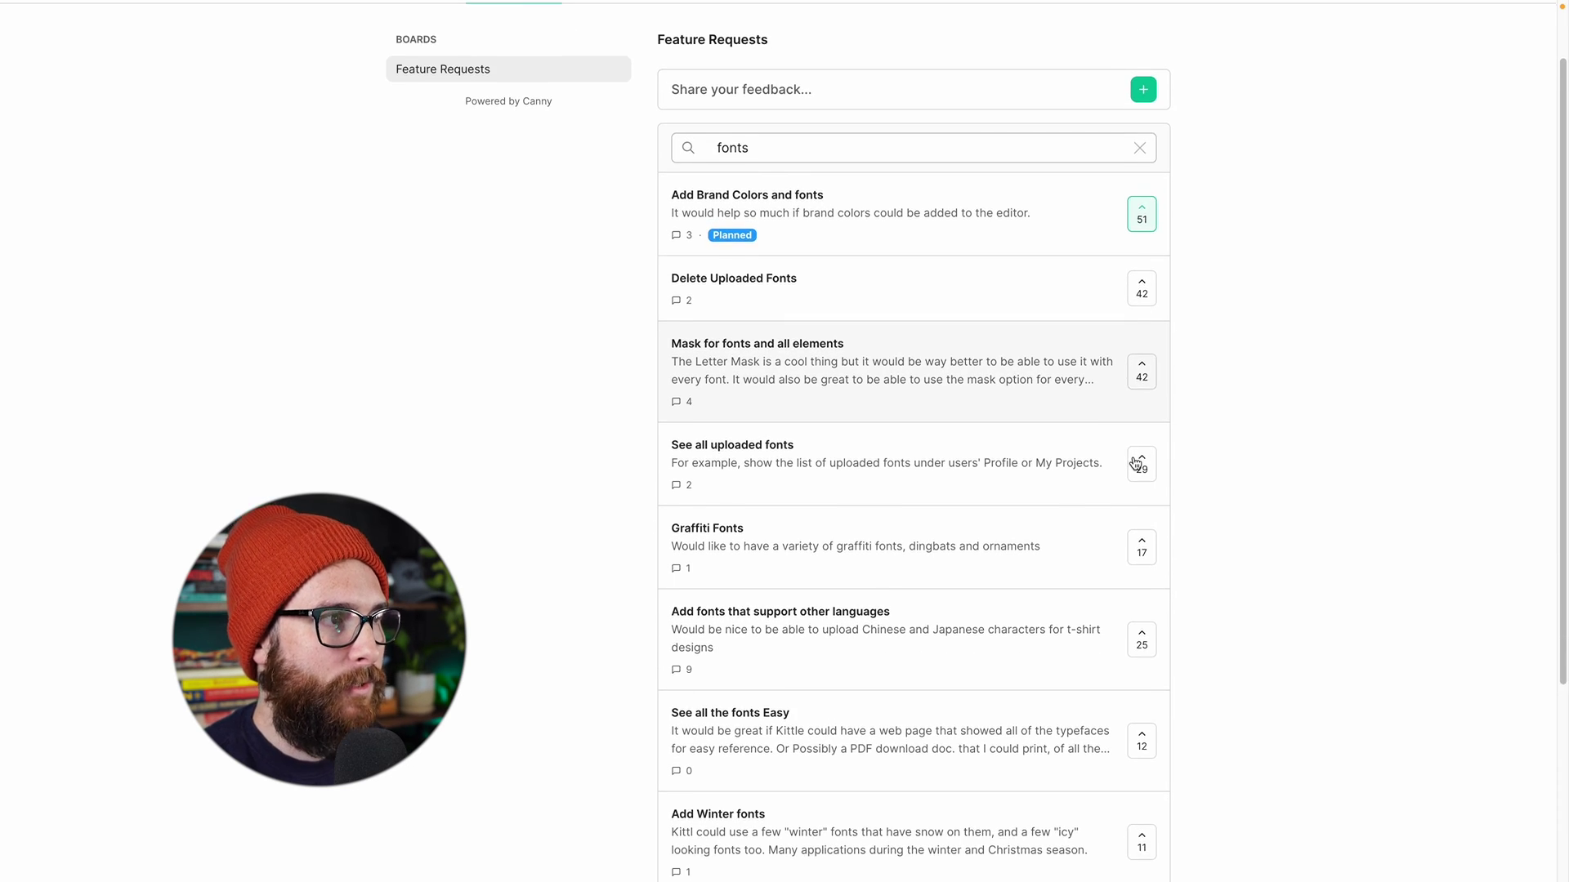
scroll(1135, 463, "down", 3)
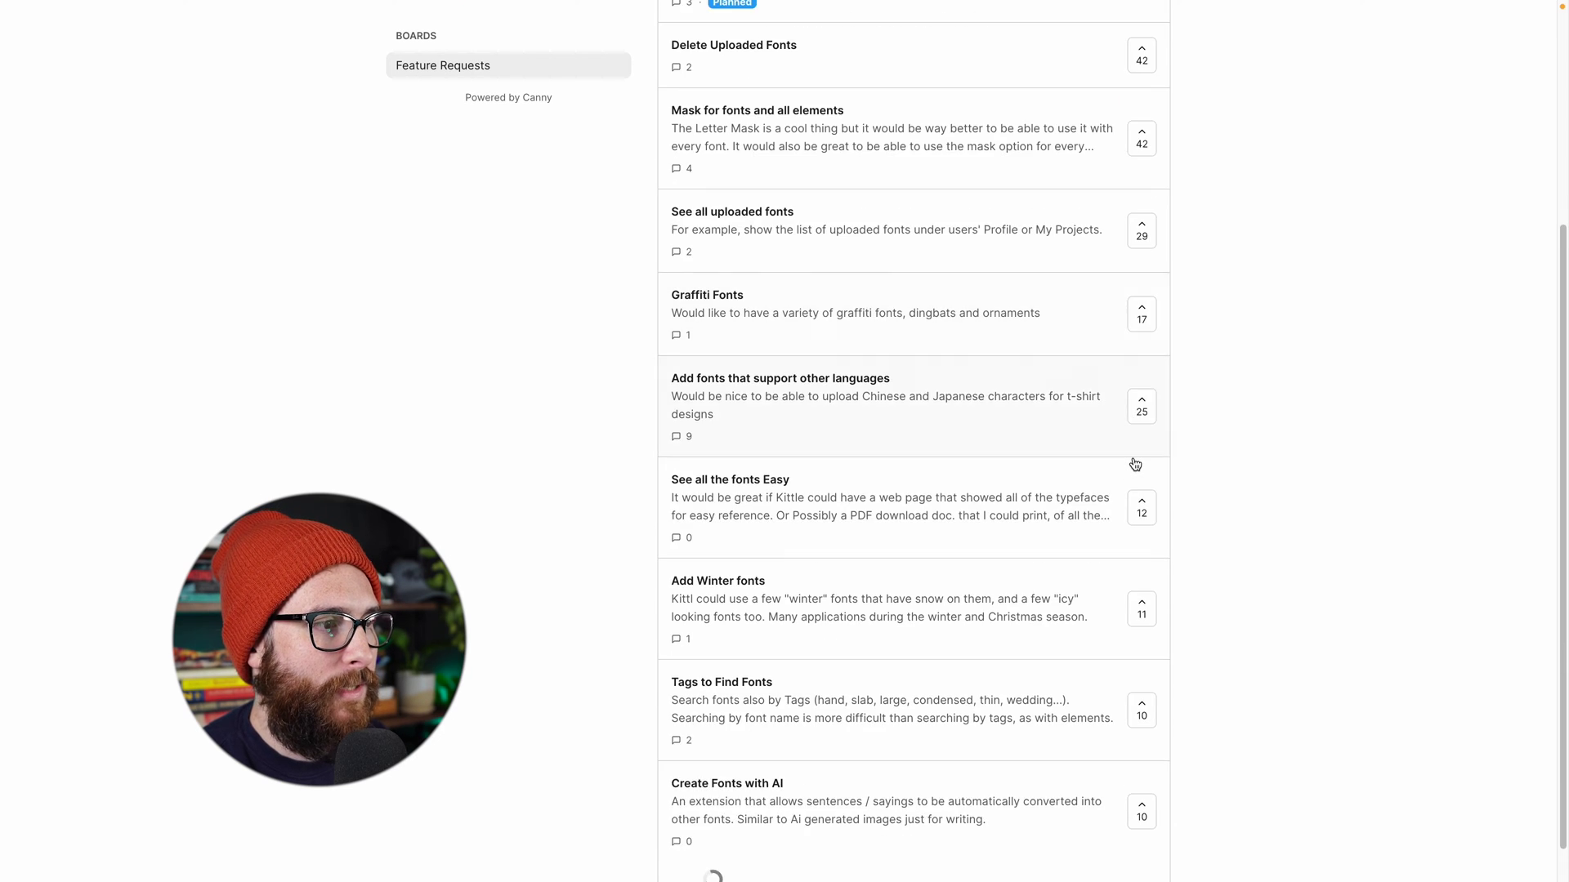
scroll(1135, 463, "down", 3)
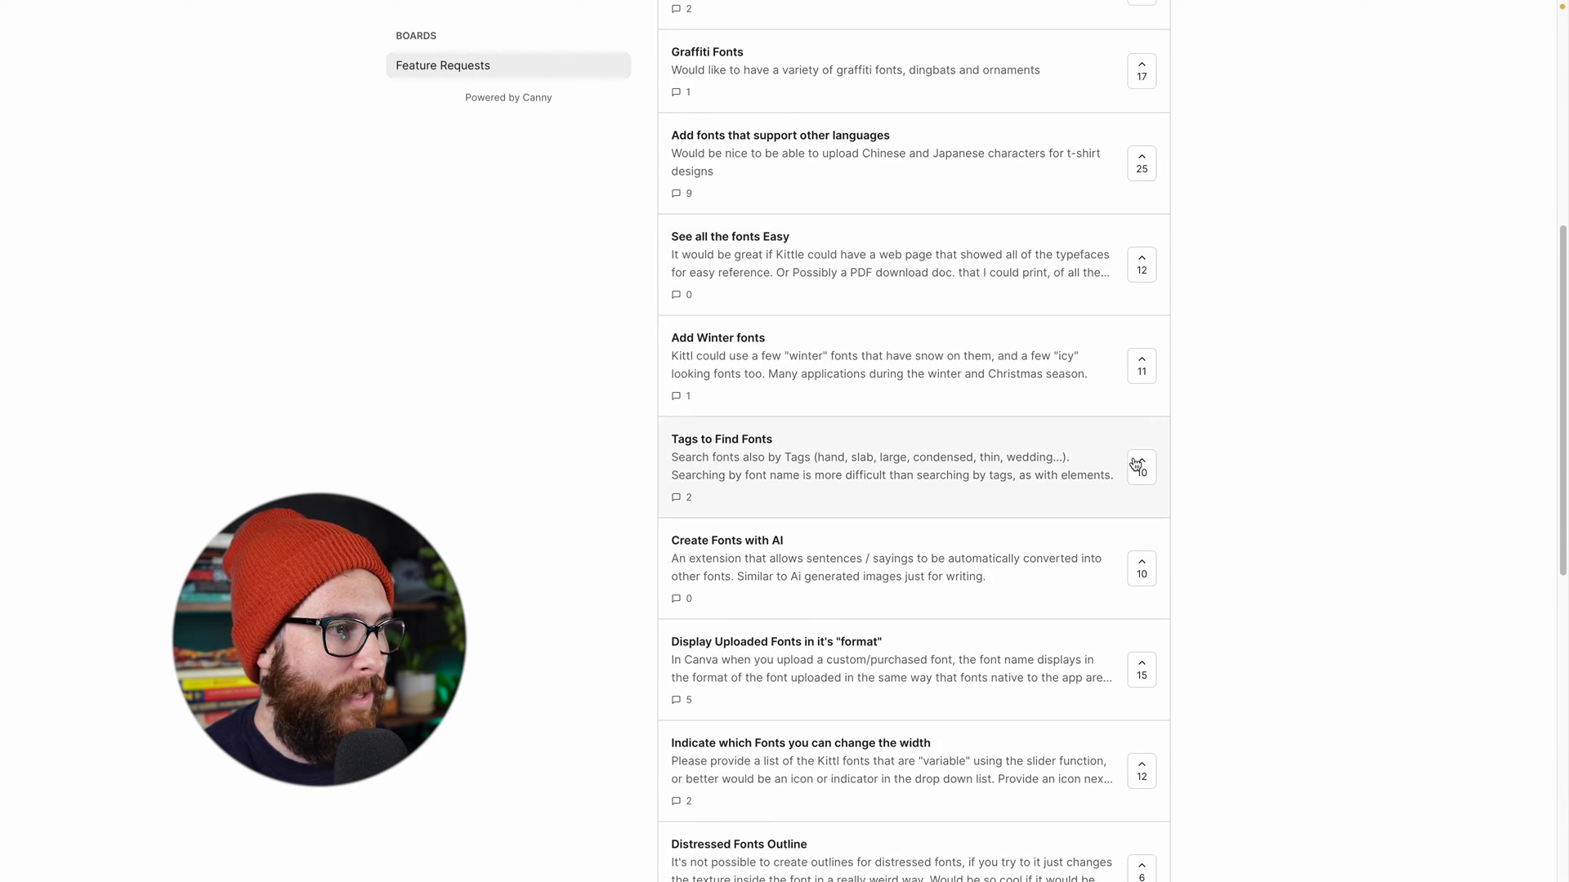
scroll(1136, 464, "down", 1)
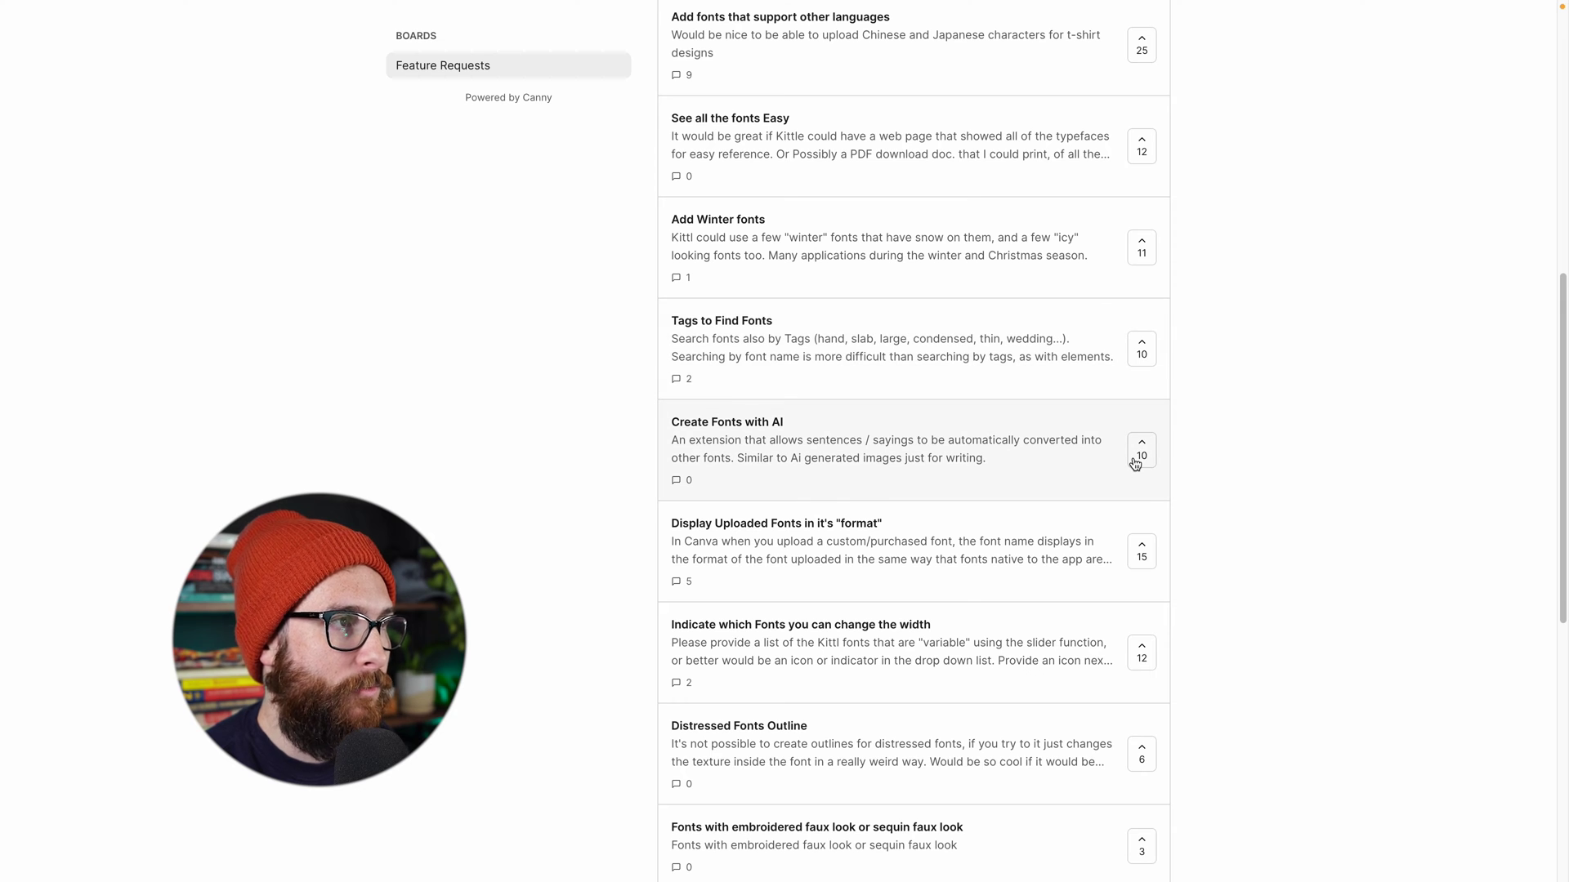
scroll(1136, 463, "down", 1)
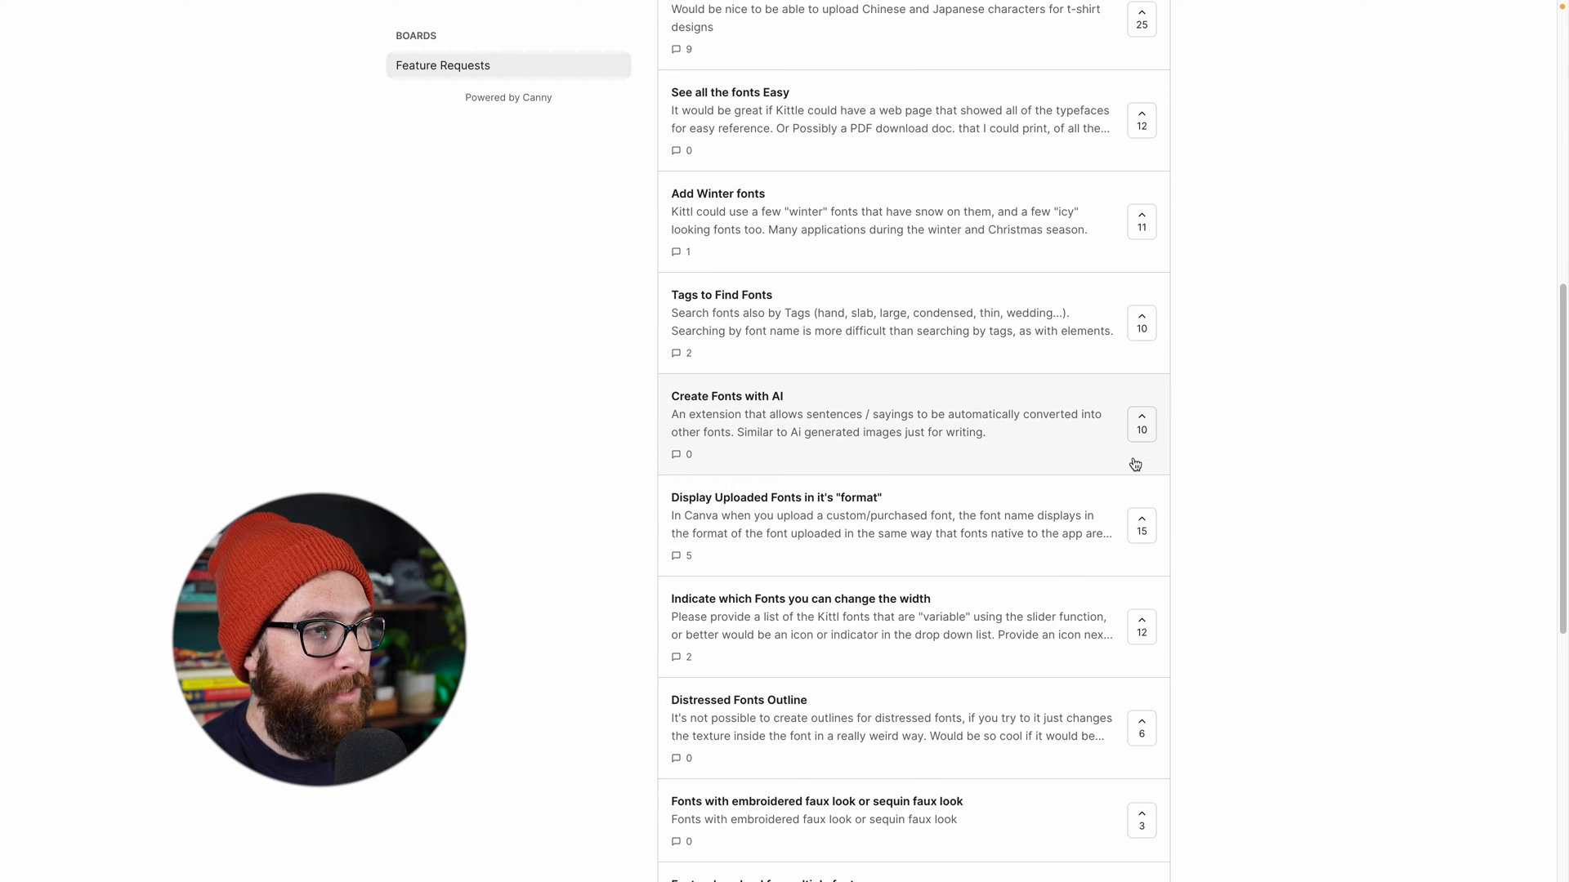
scroll(1136, 463, "down", 2)
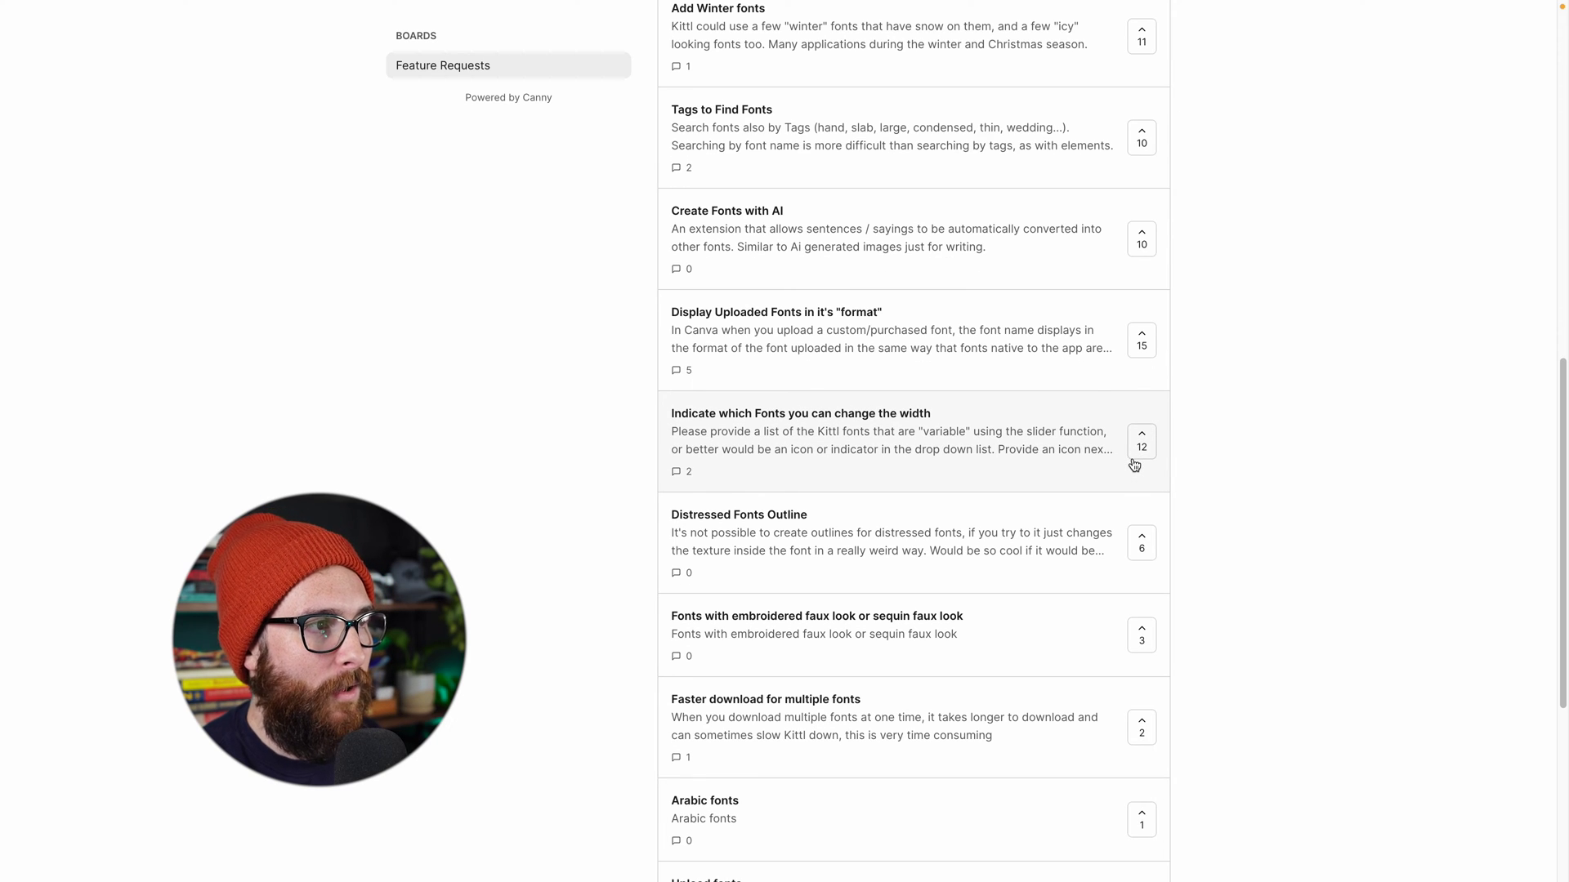
scroll(1134, 464, "down", 3)
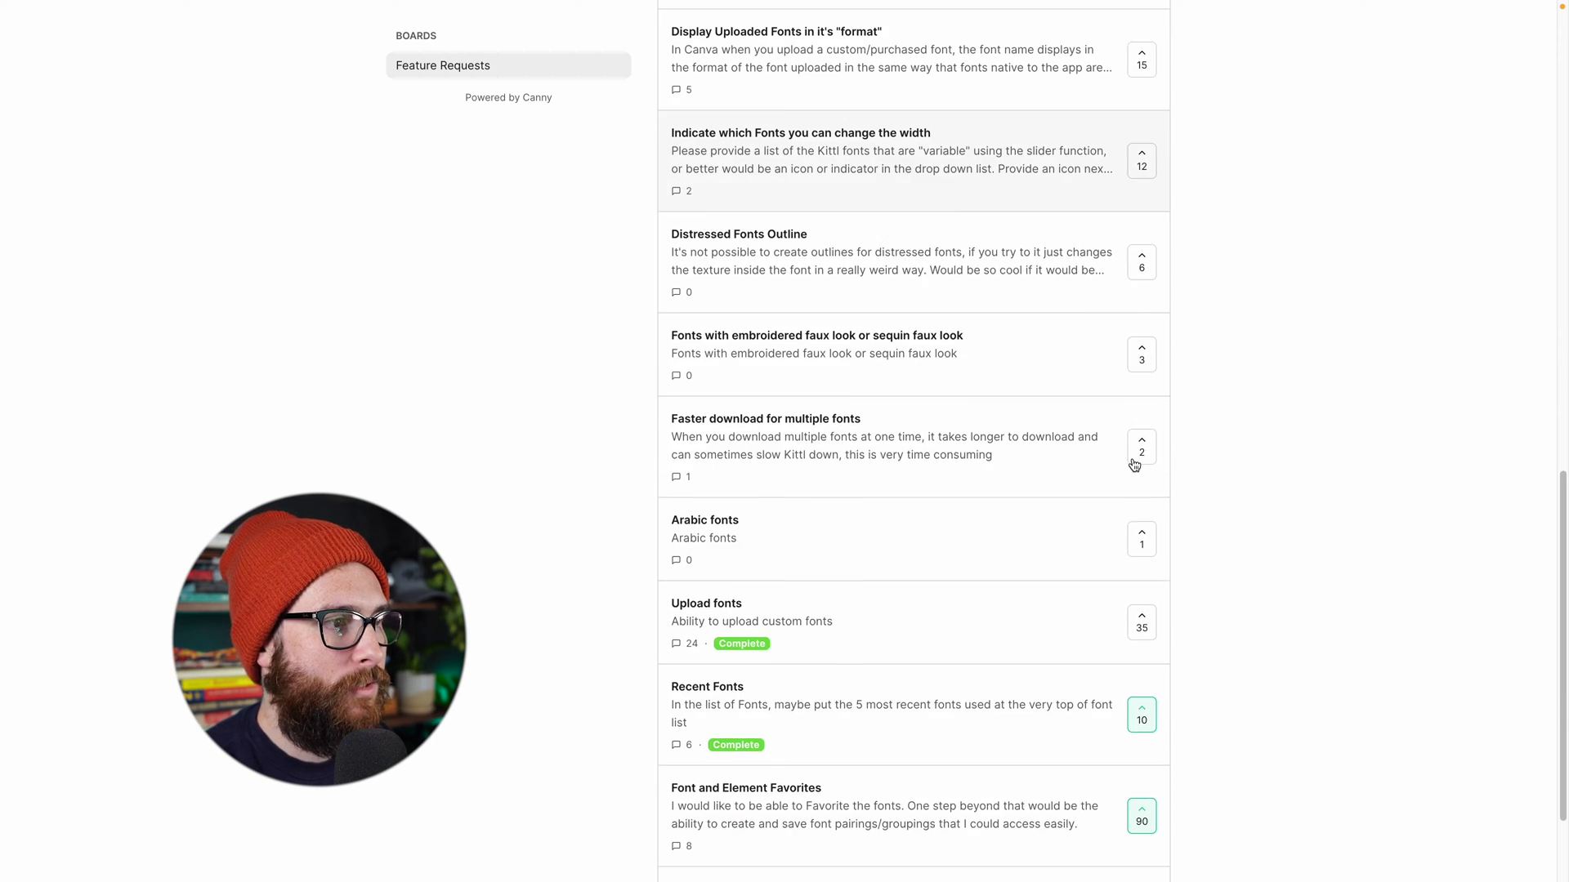
scroll(1134, 464, "down", 1)
scroll(1042, 528, "down", 1)
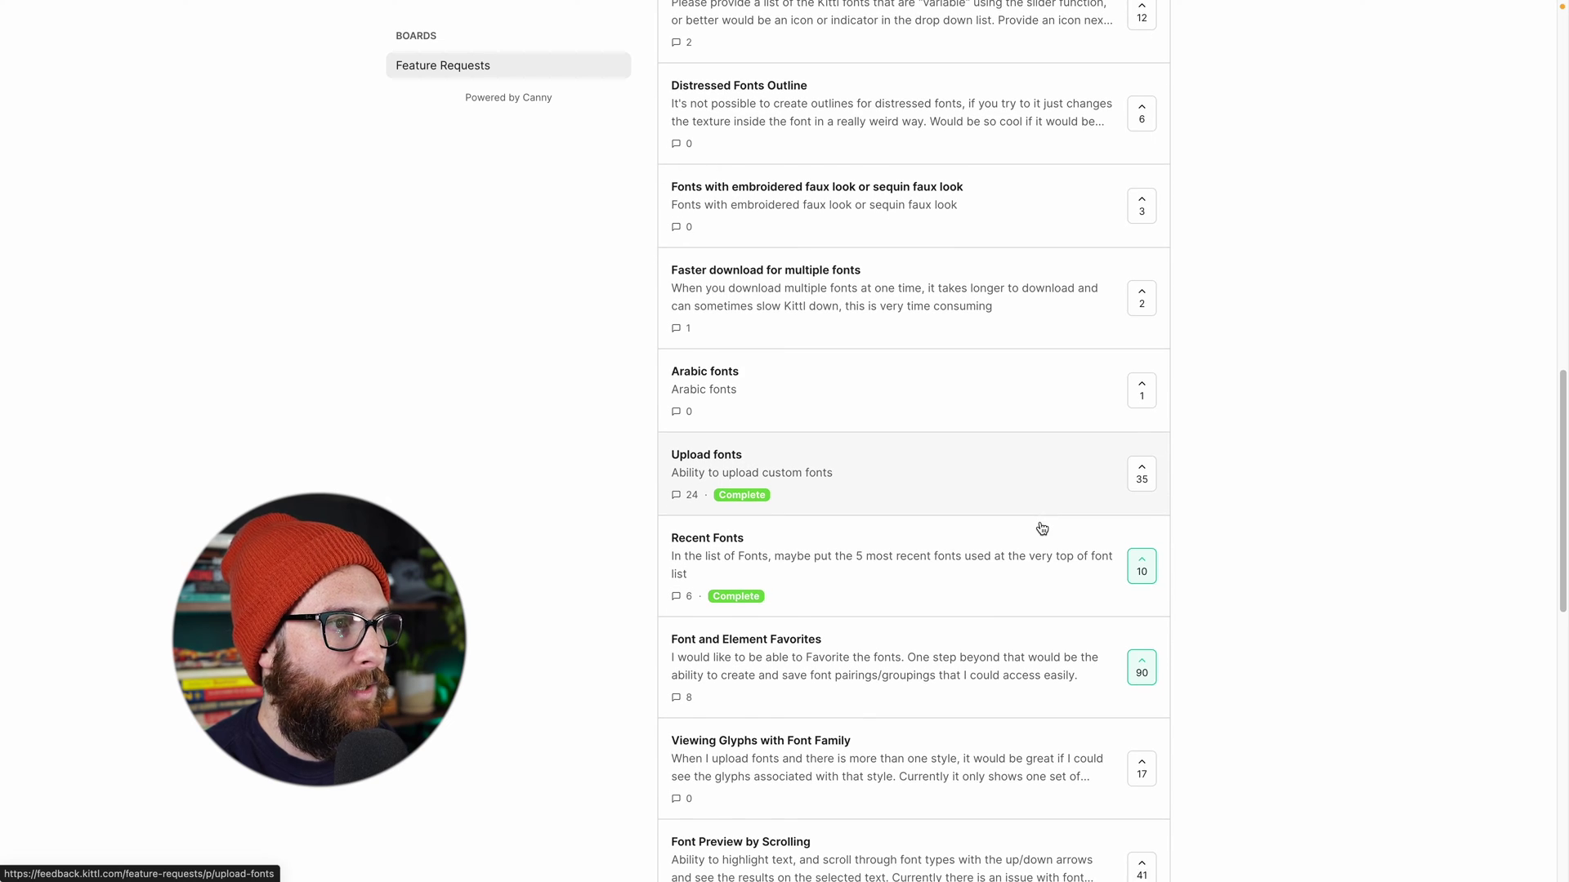
scroll(1042, 527, "down", 2)
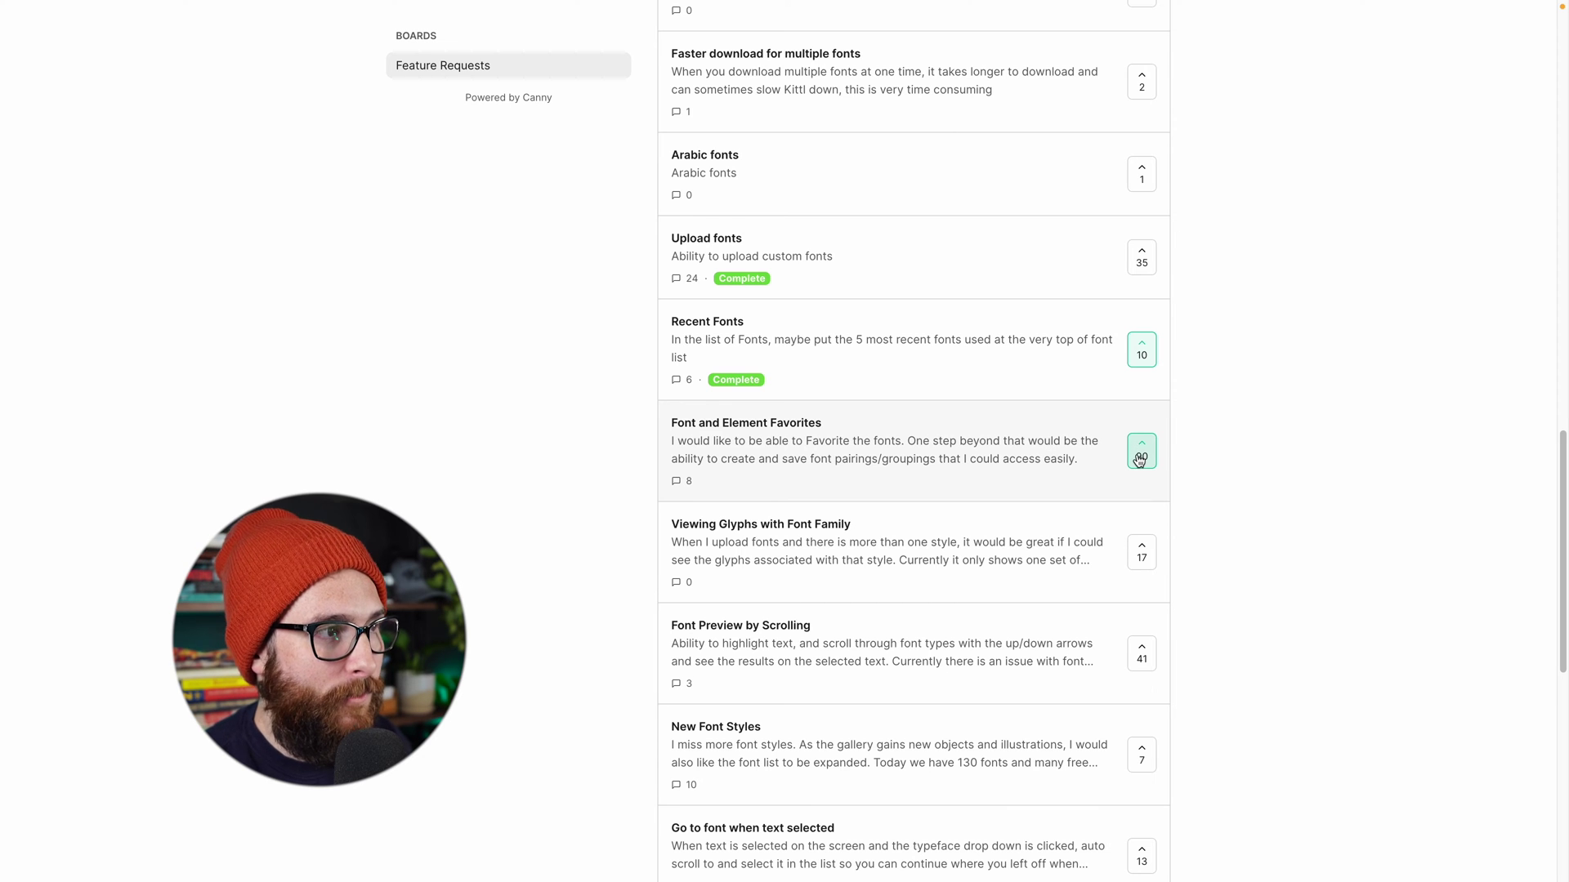
scroll(1139, 460, "down", 3)
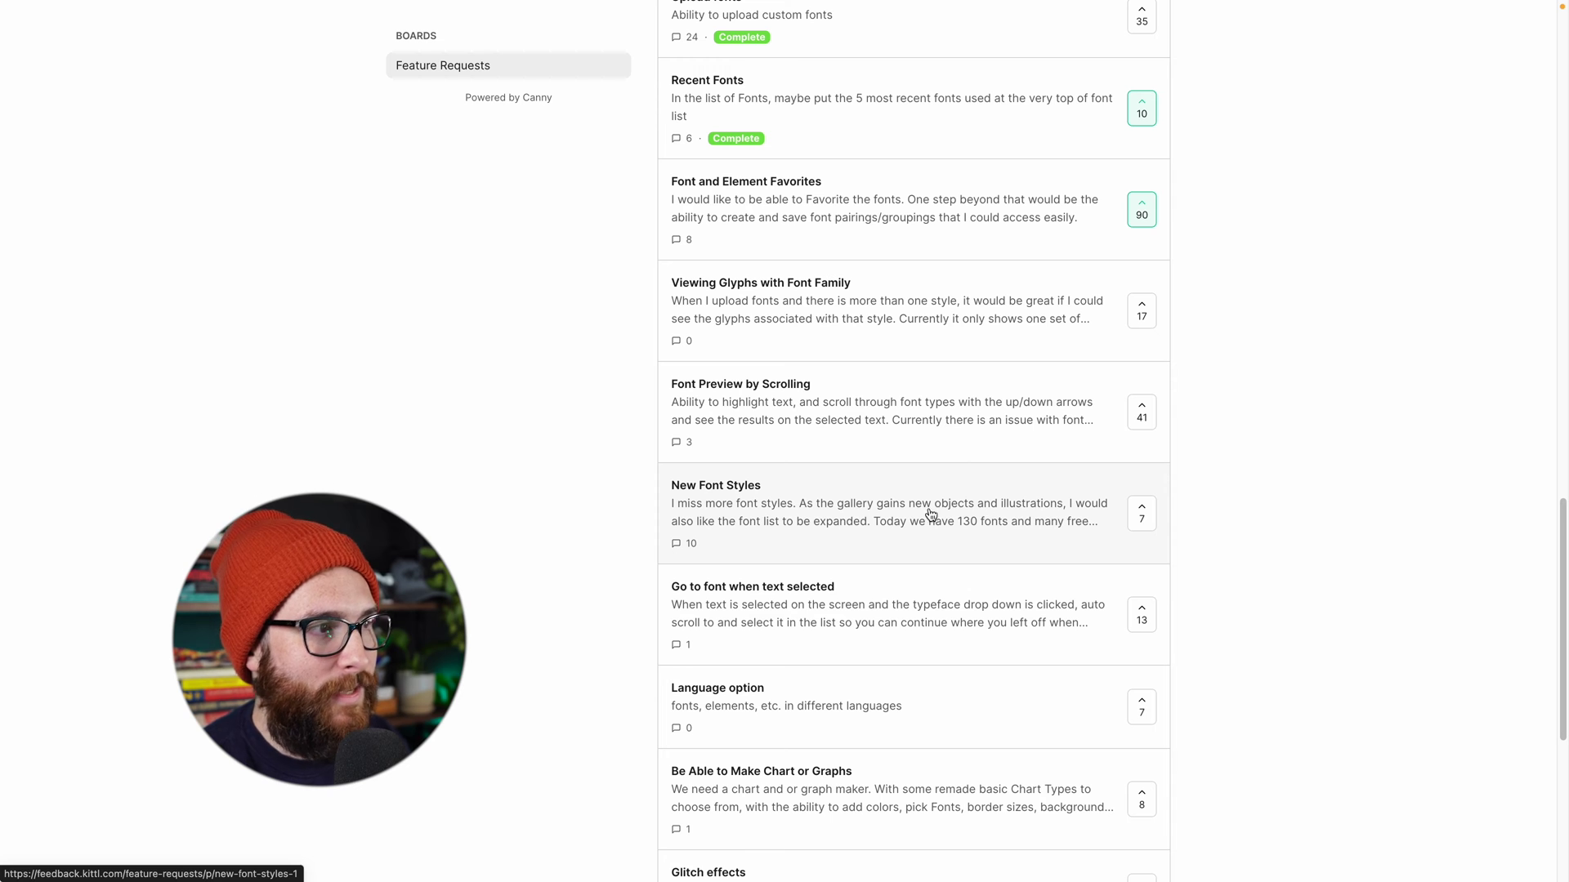
scroll(1134, 523, "down", 2)
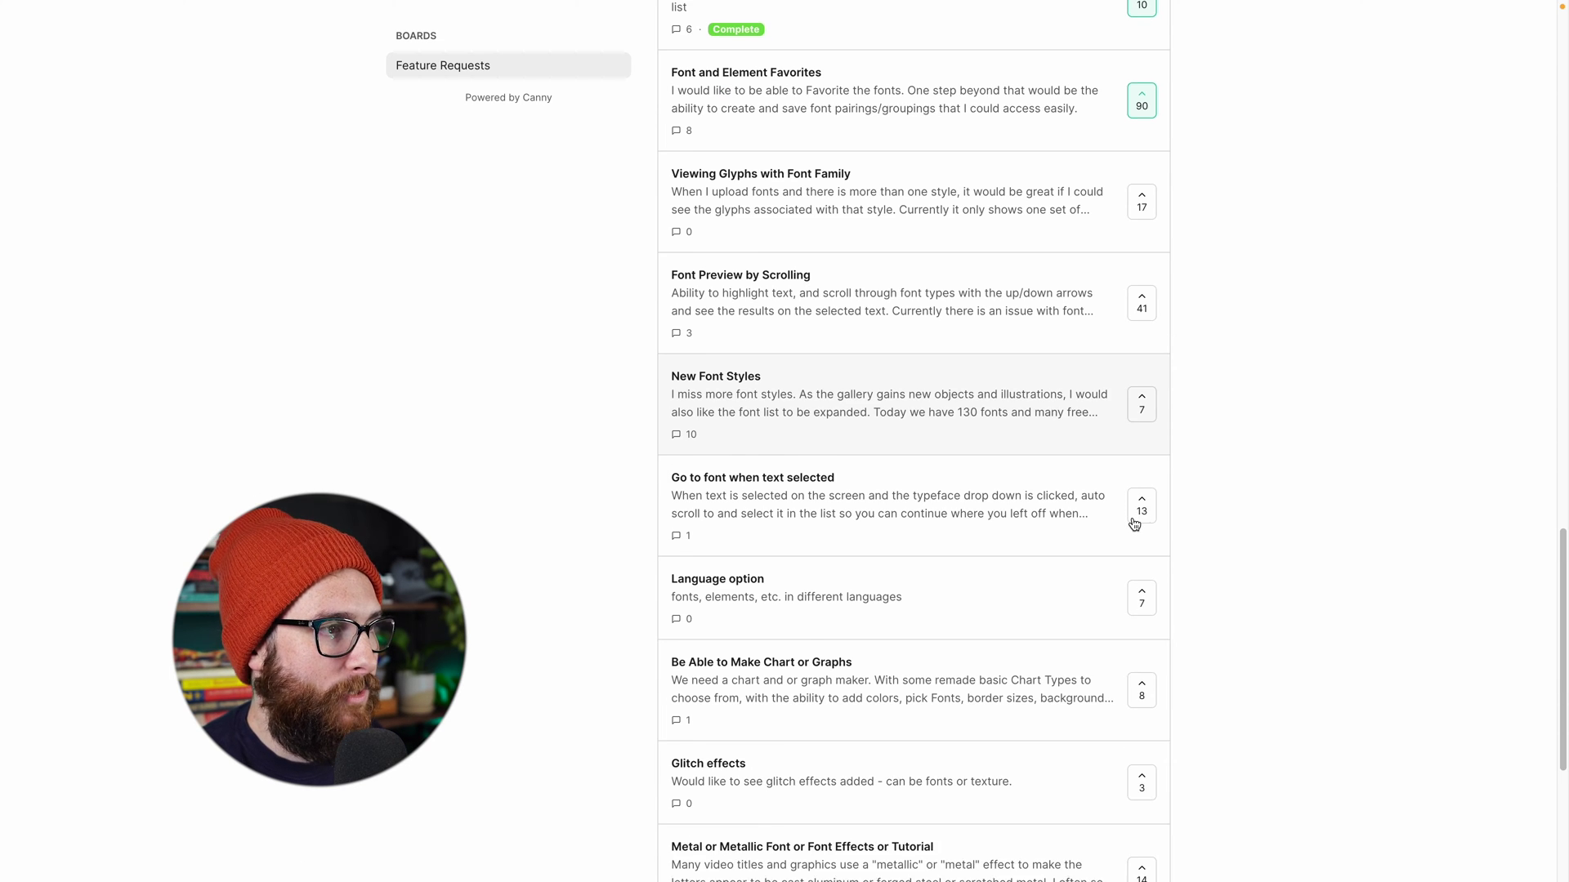
scroll(1134, 524, "down", 2)
scroll(1134, 523, "up", 15)
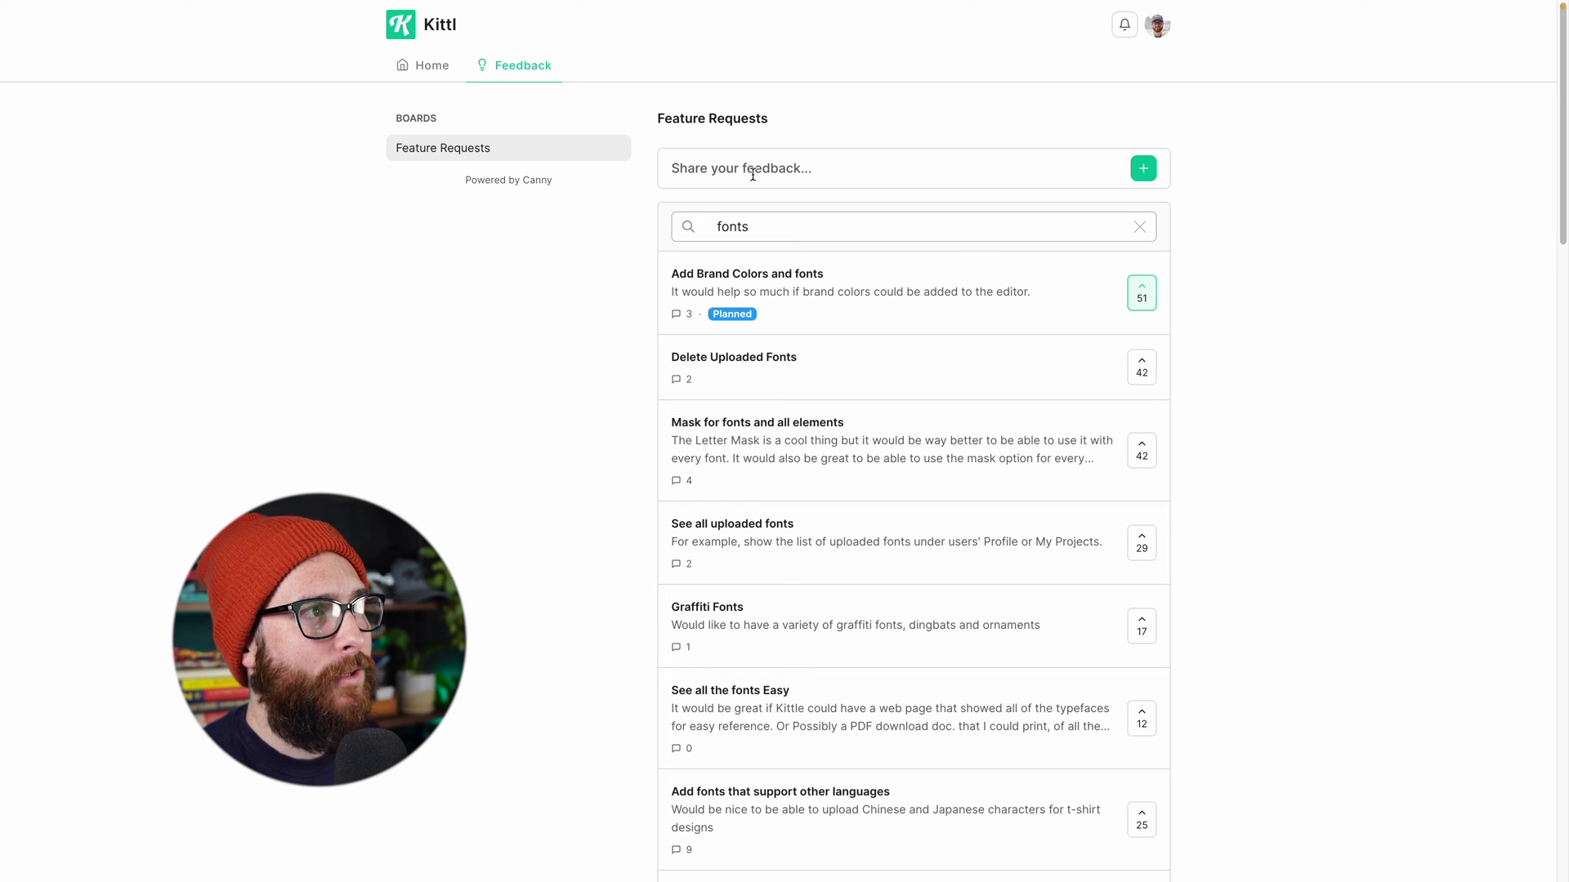
left_click(1143, 172)
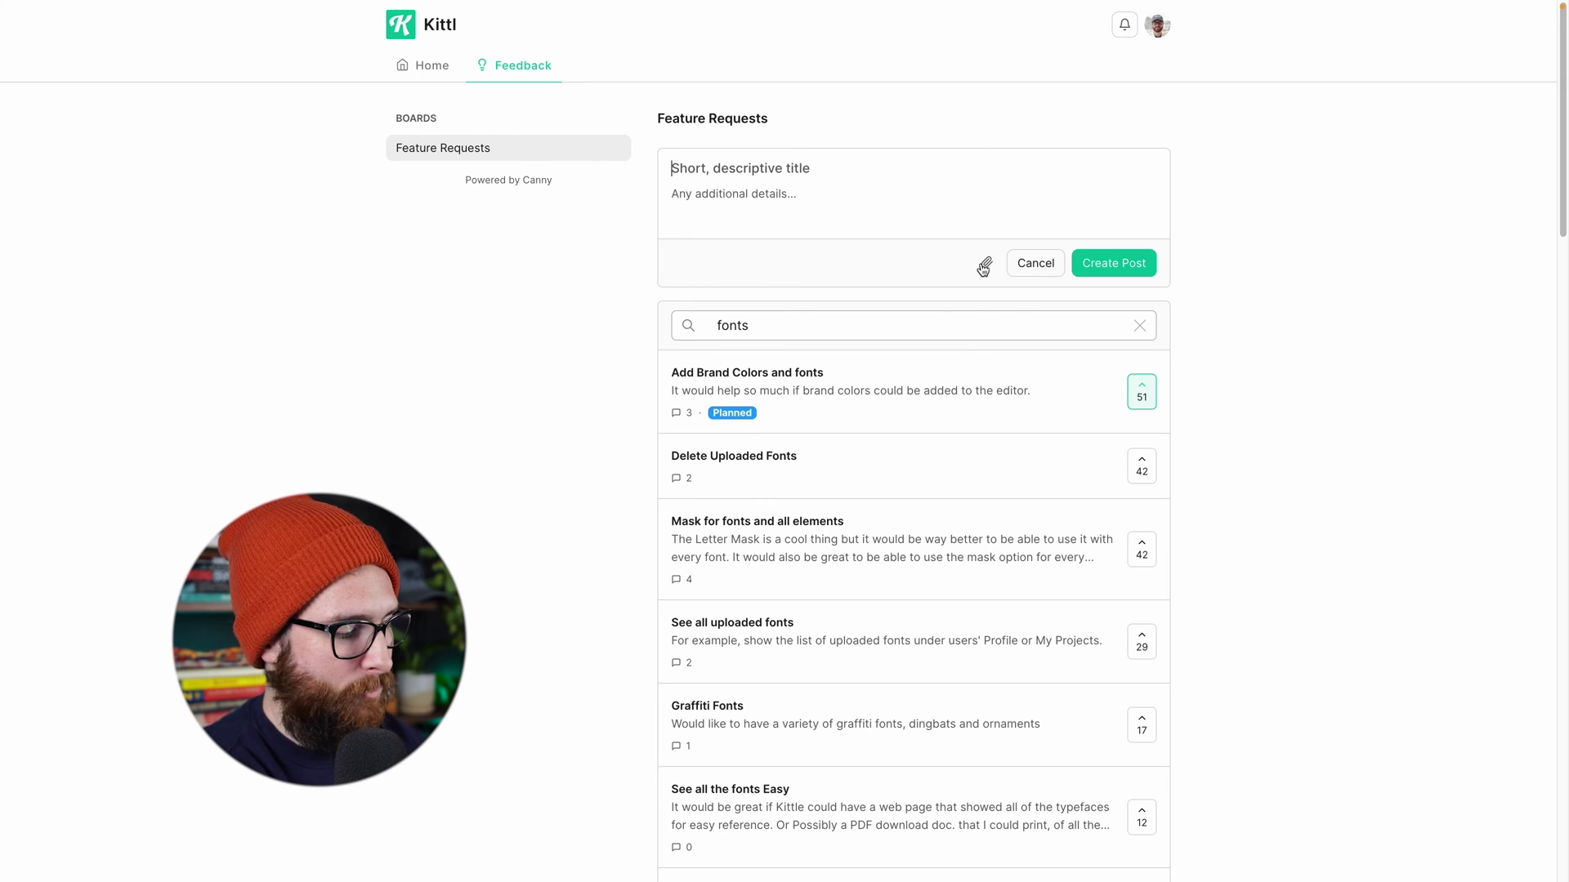
Step: Title the draft 'U.S. Sta…' and upvote the suggested 'Shapes of Countries and USA States' request
type("S")
key("BackSpace")
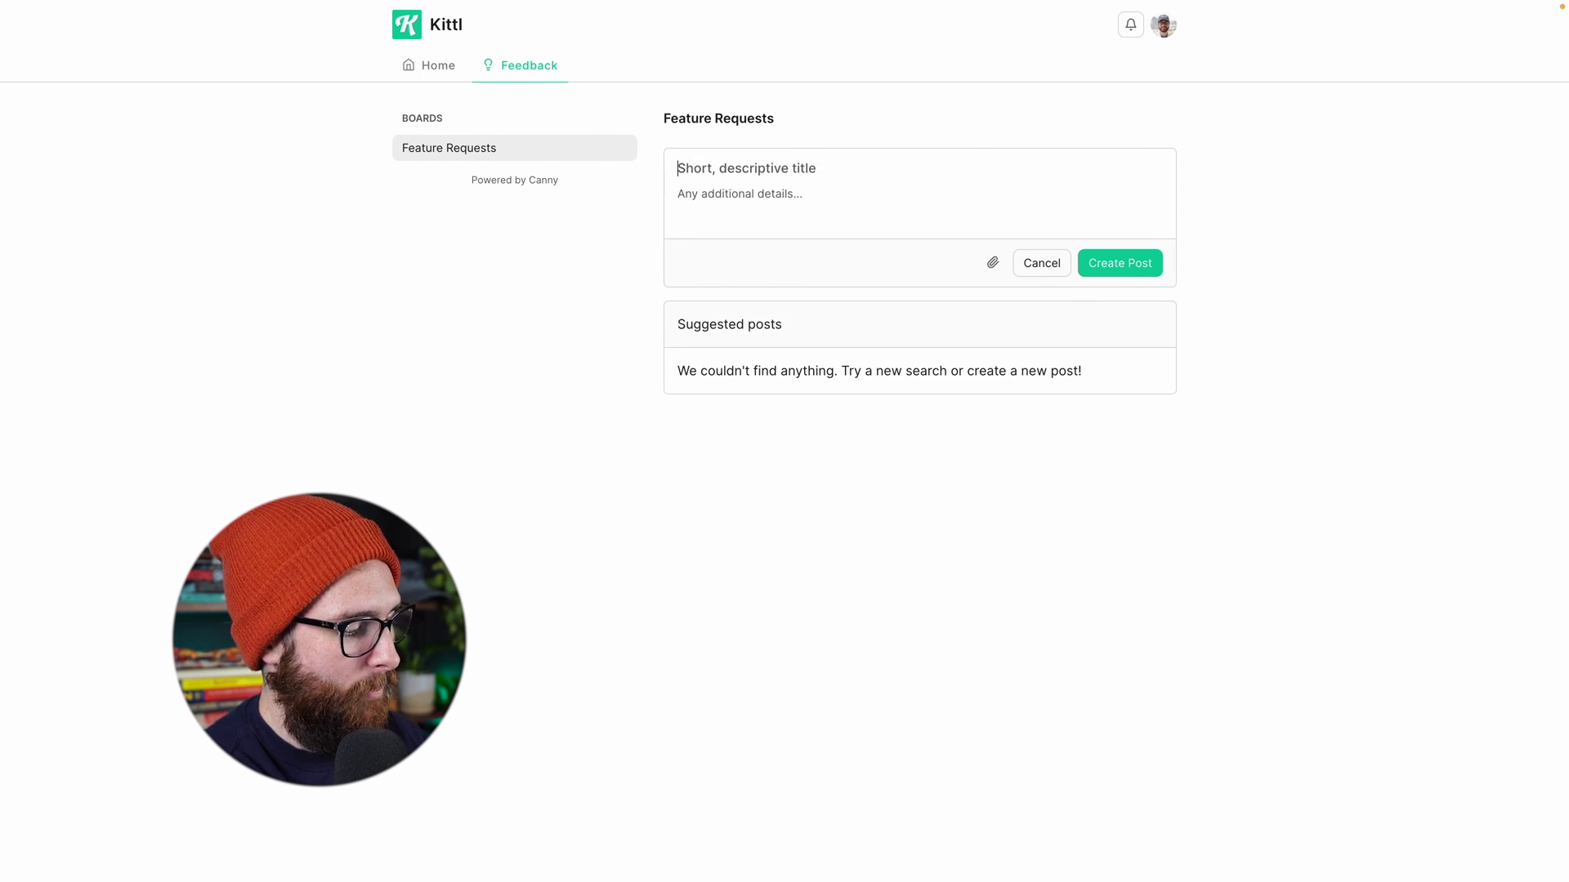
type("U.S.")
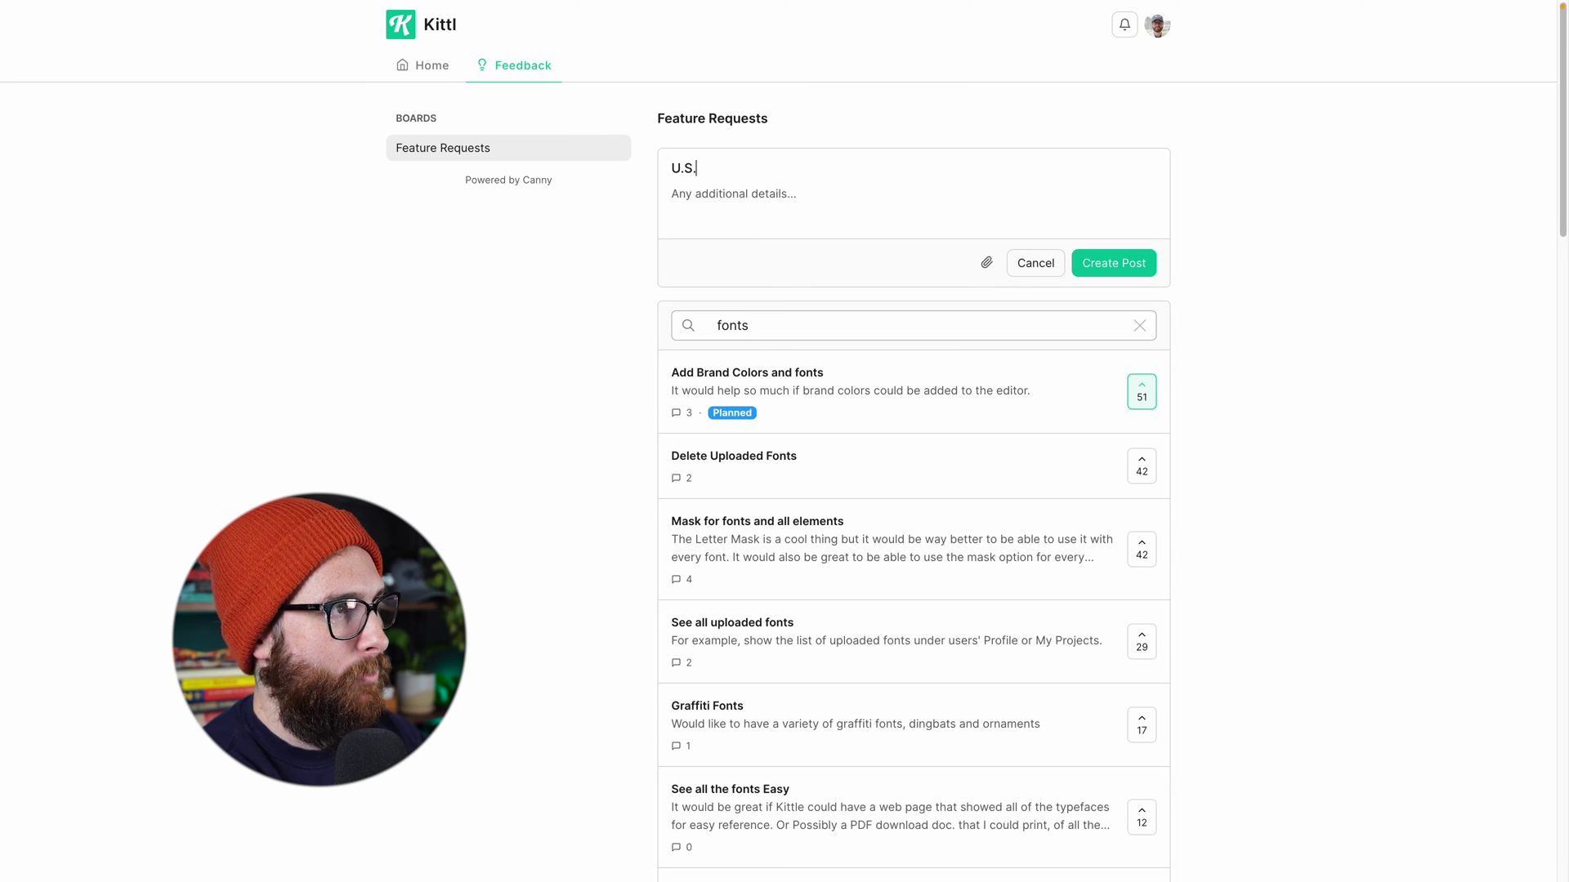
type(" State Shapes")
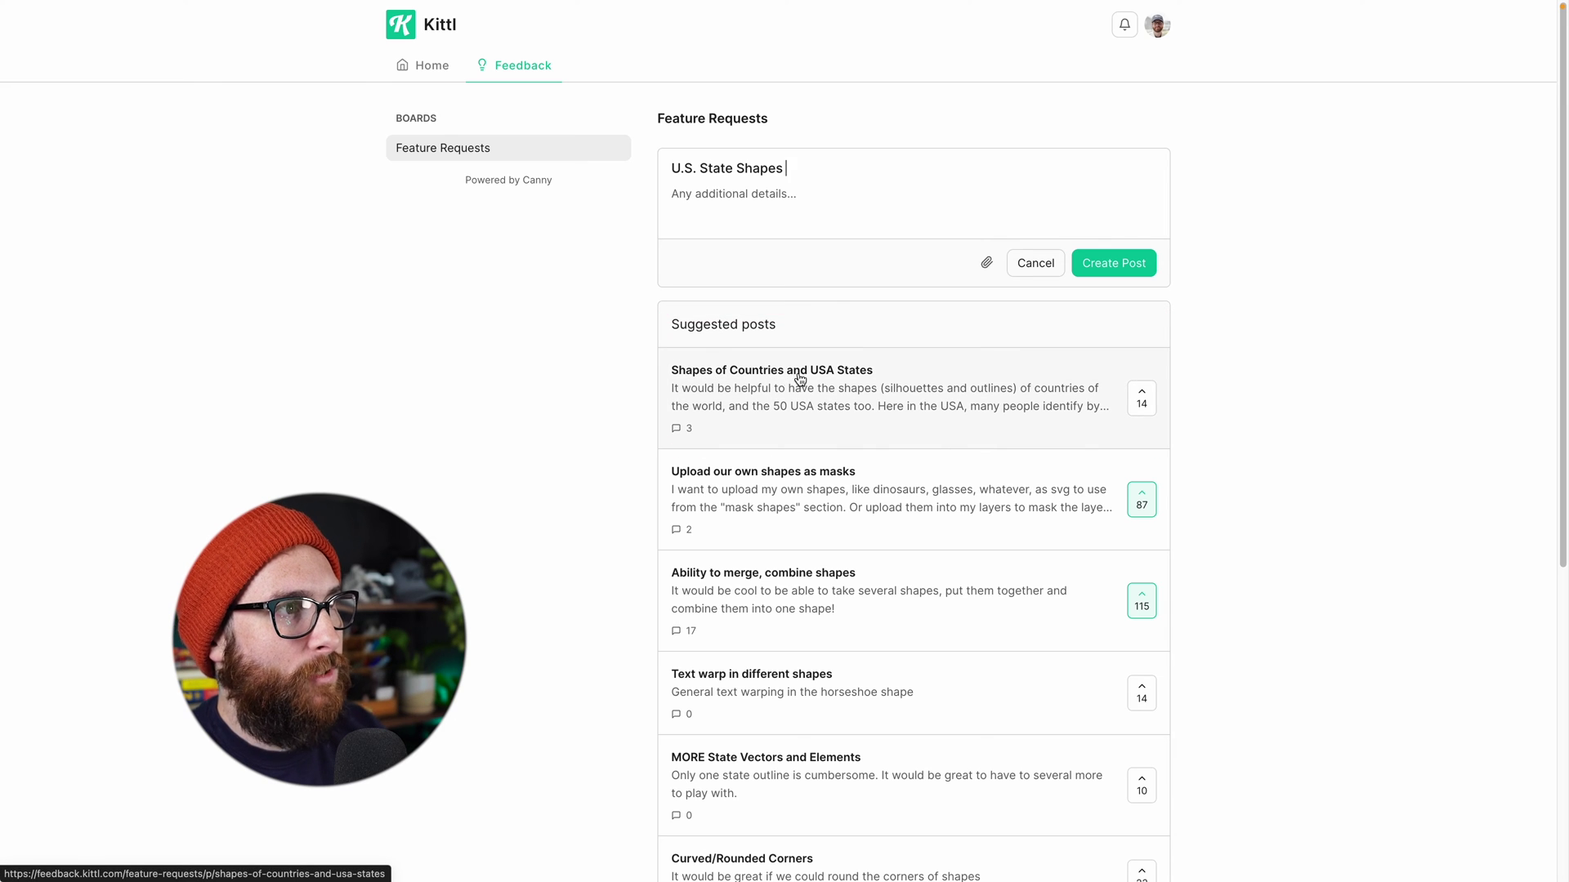
left_click(1144, 398)
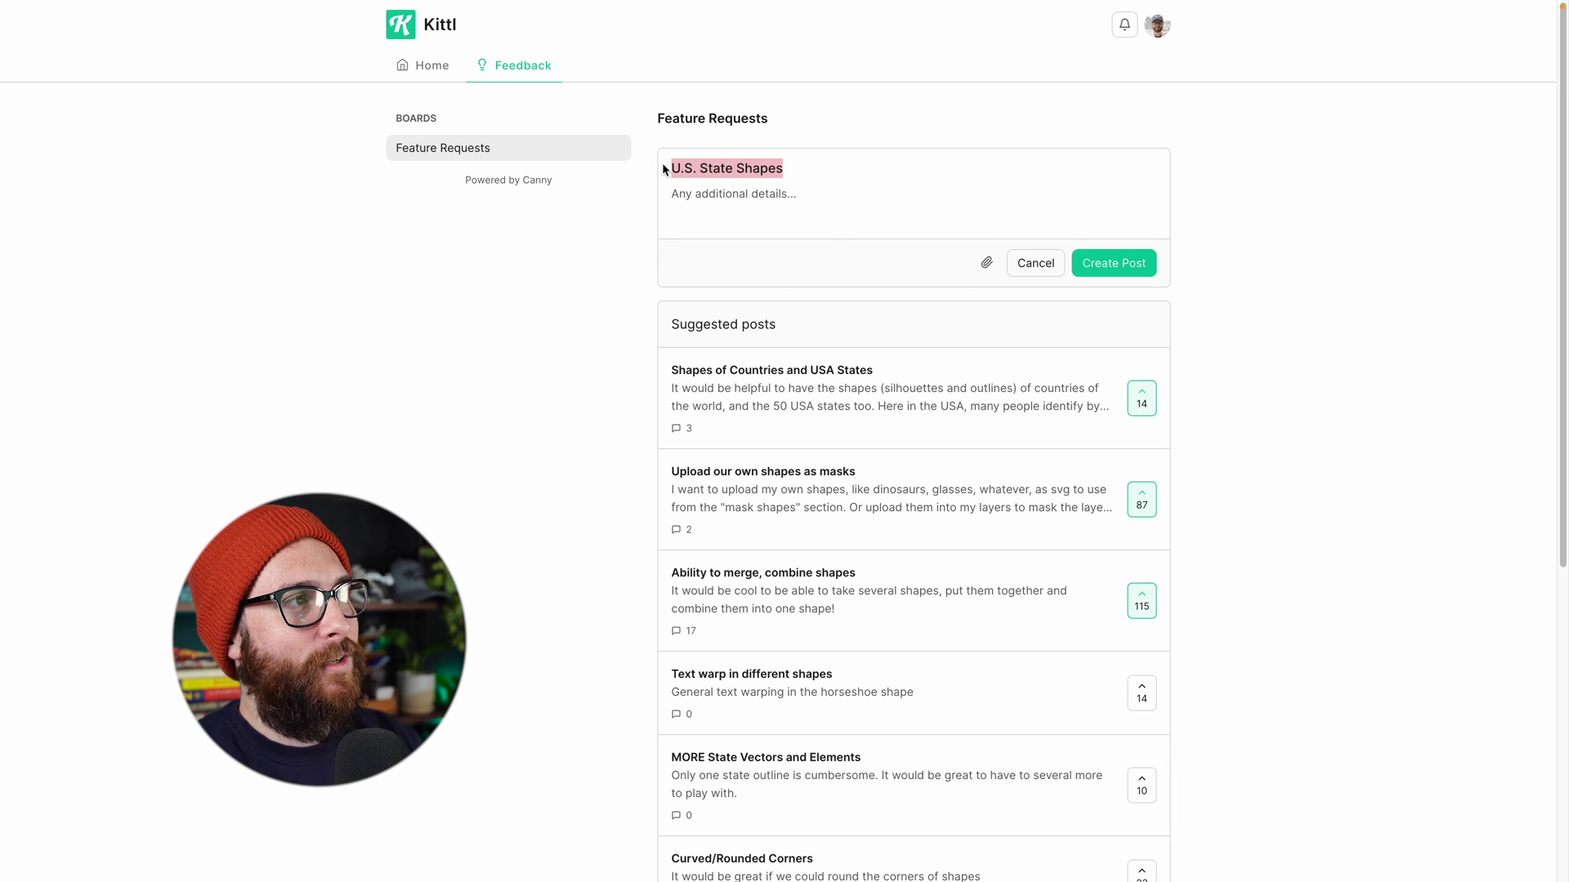
Step: Clear the draft post title so suggestions revert to general requests
key("BackSpace")
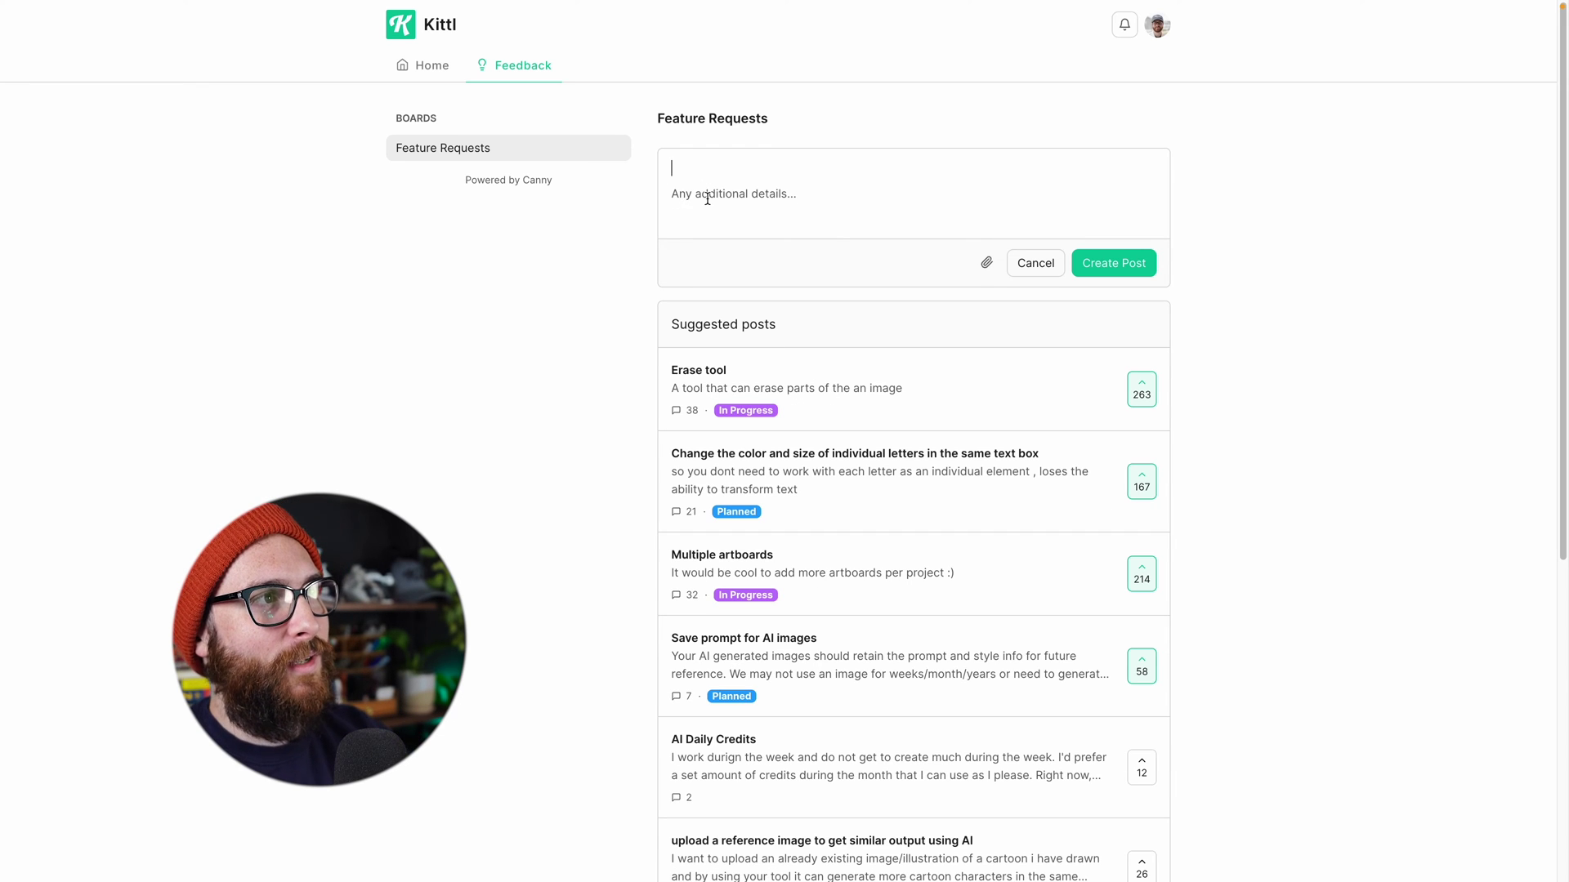